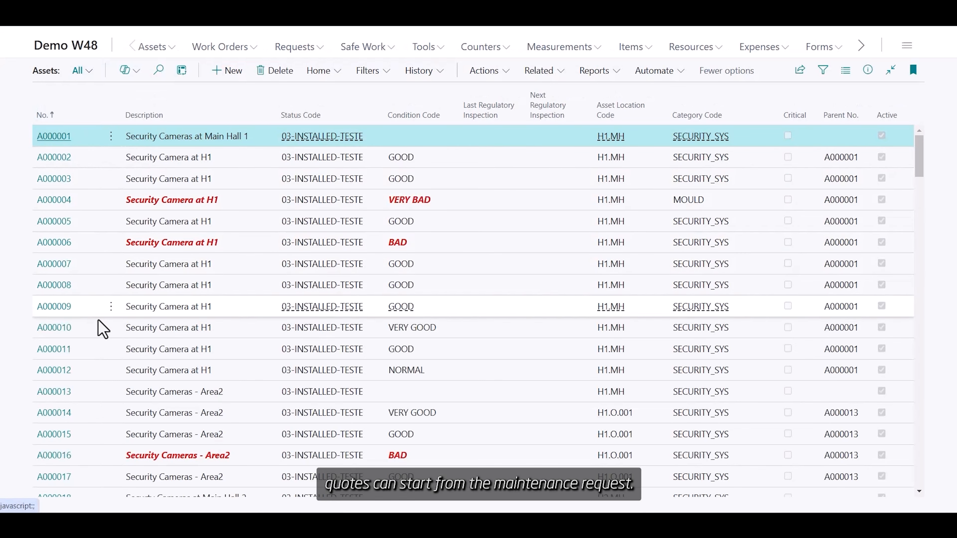
Step: Open the row actions menu for asset A000011, the Security Camera at H1
left_click(109, 351)
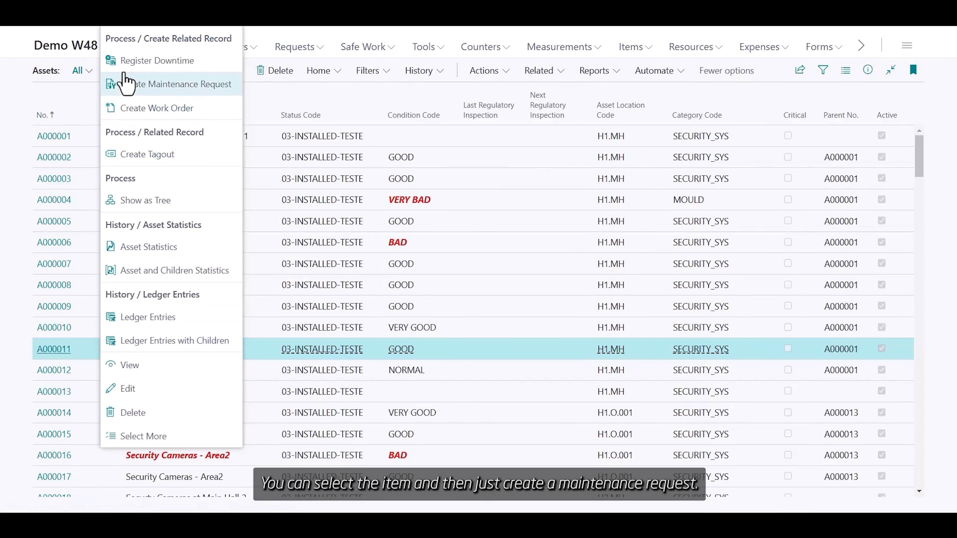
Step: Create an ELECTRICAL ISSUES service request for A000011, customer FixIT Corp., described as Electric work
left_click(120, 86)
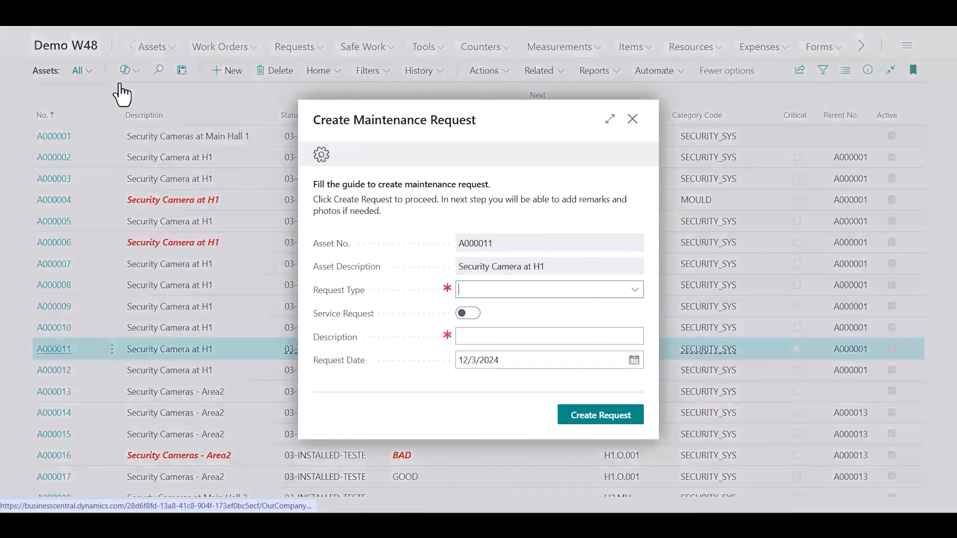
left_click(636, 289)
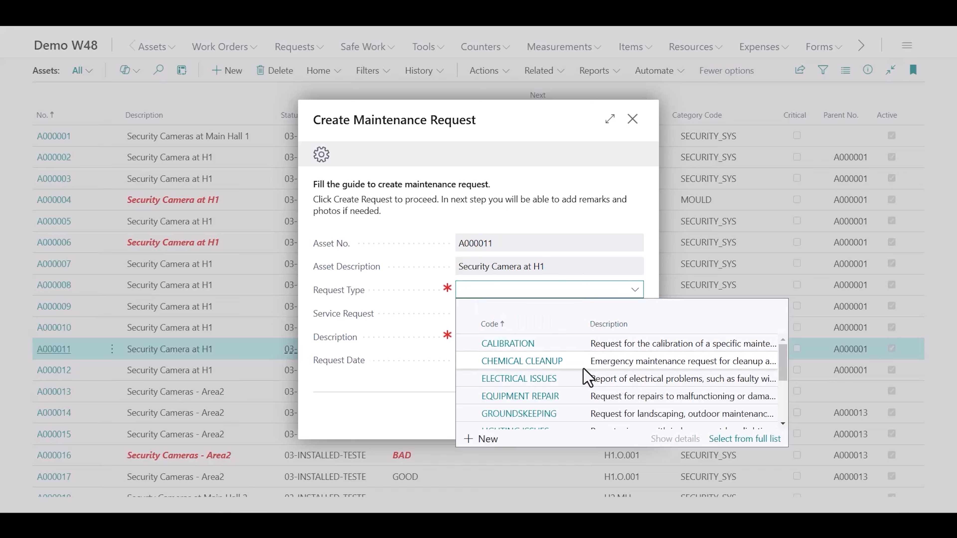
left_click(585, 378)
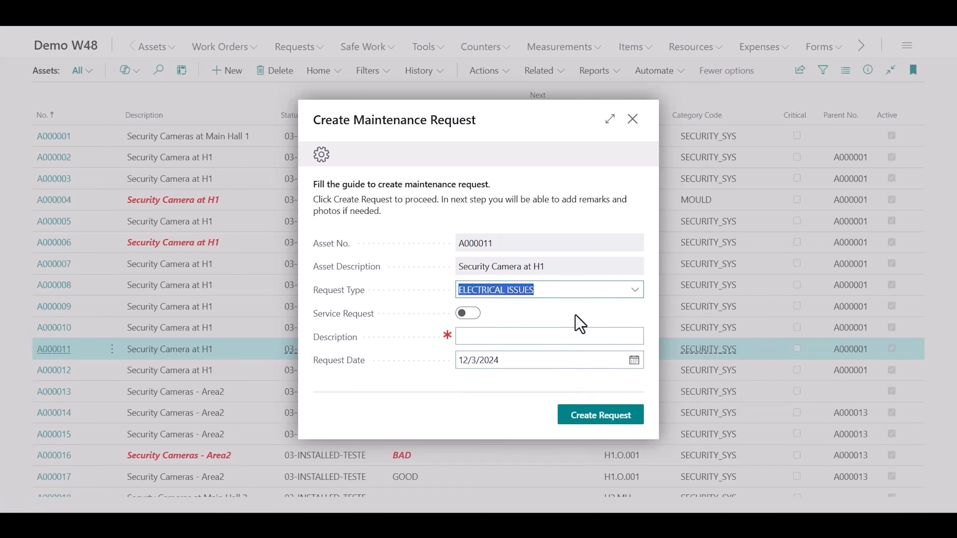
left_click(469, 315)
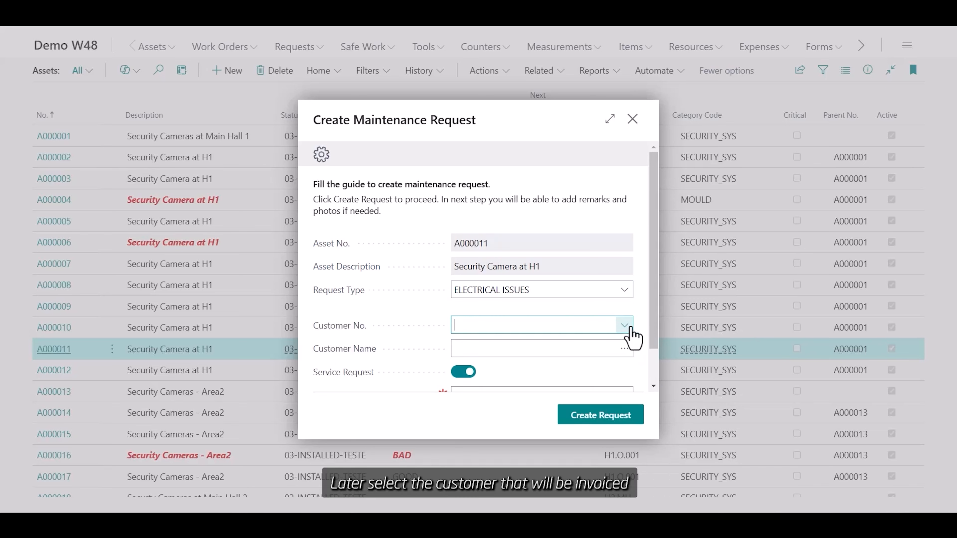
left_click(624, 325)
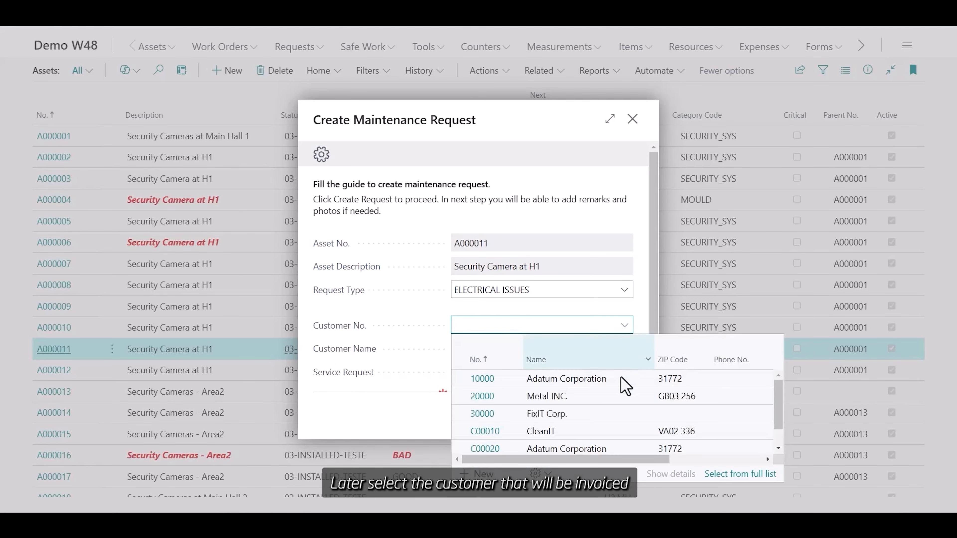
left_click(620, 415)
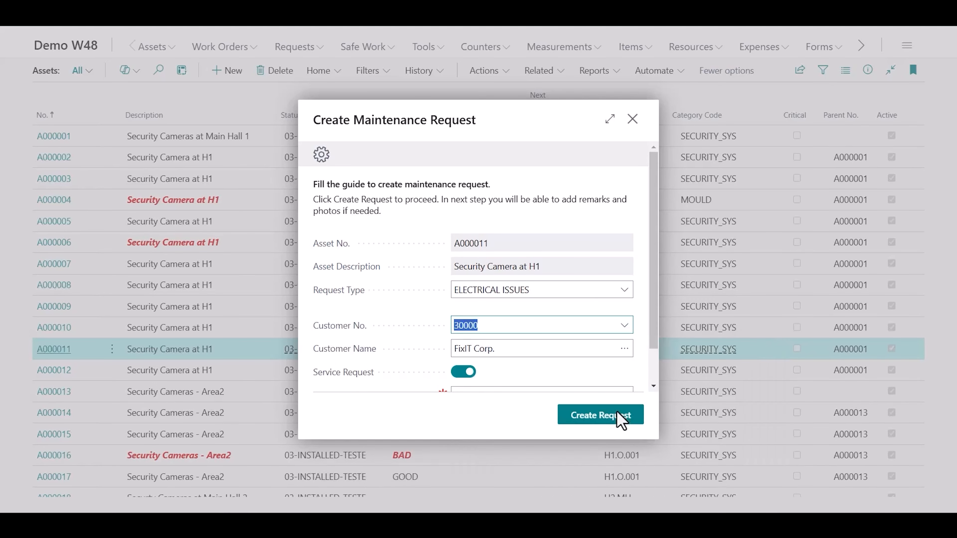
scroll(609, 367, "down", 1)
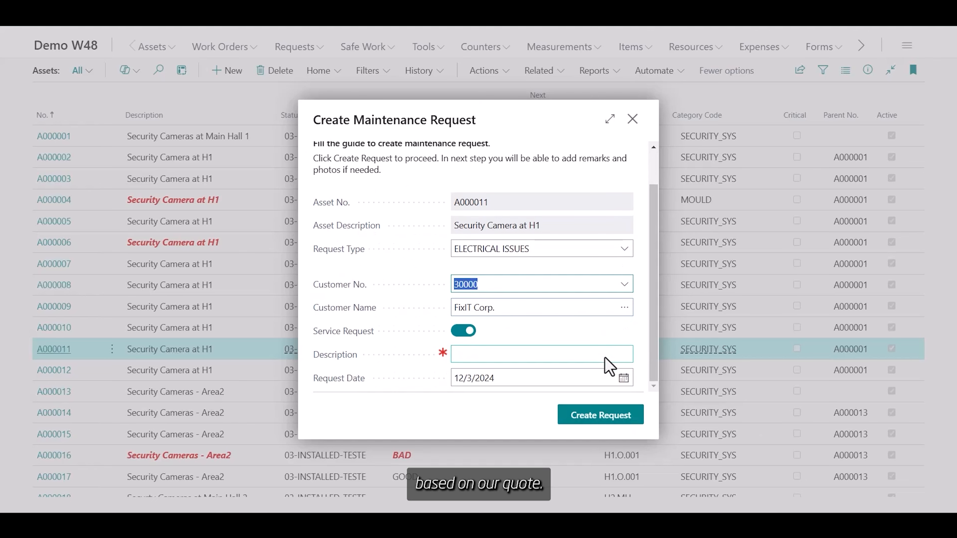
left_click(605, 357)
type("Electric work")
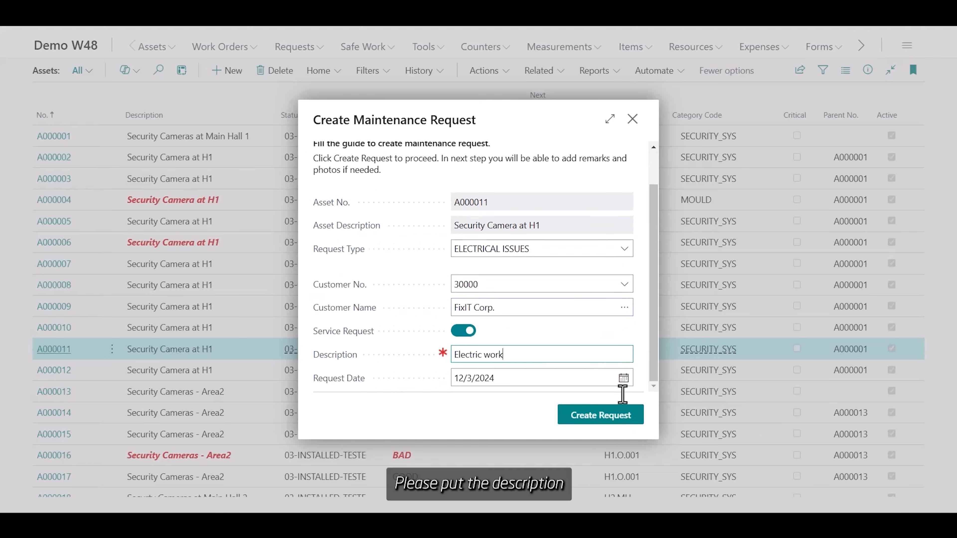
left_click(619, 416)
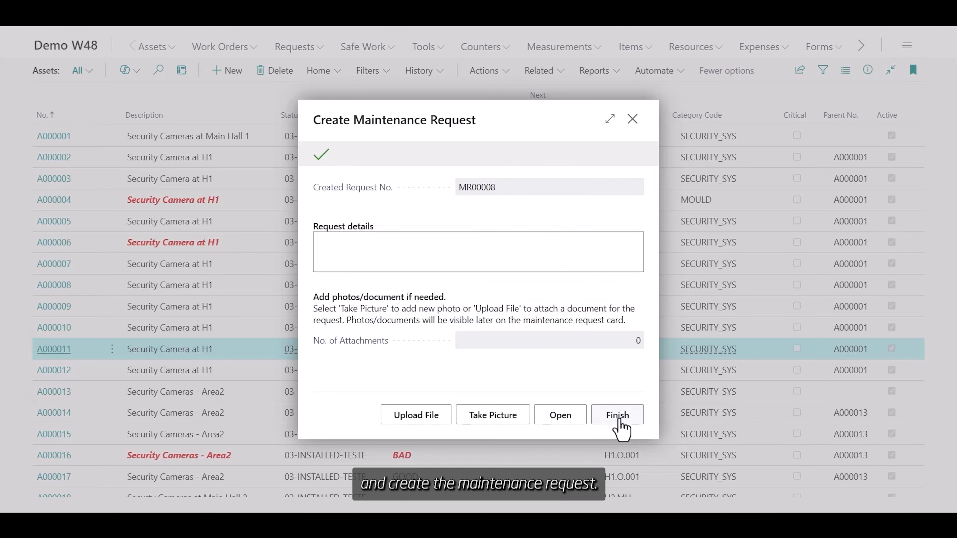
Step: Open request MR00008 and generate a work order quote from it
left_click(579, 424)
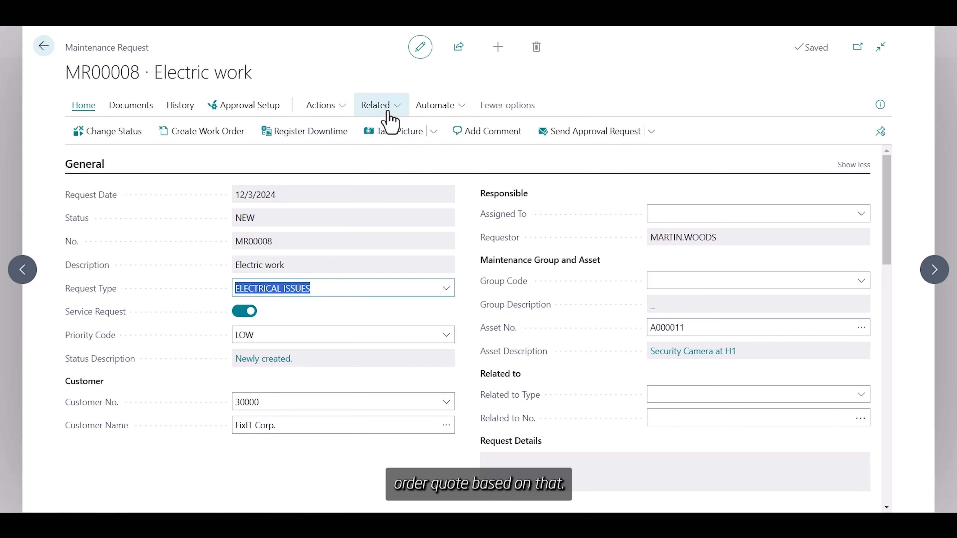
scroll(457, 307, "down", 4)
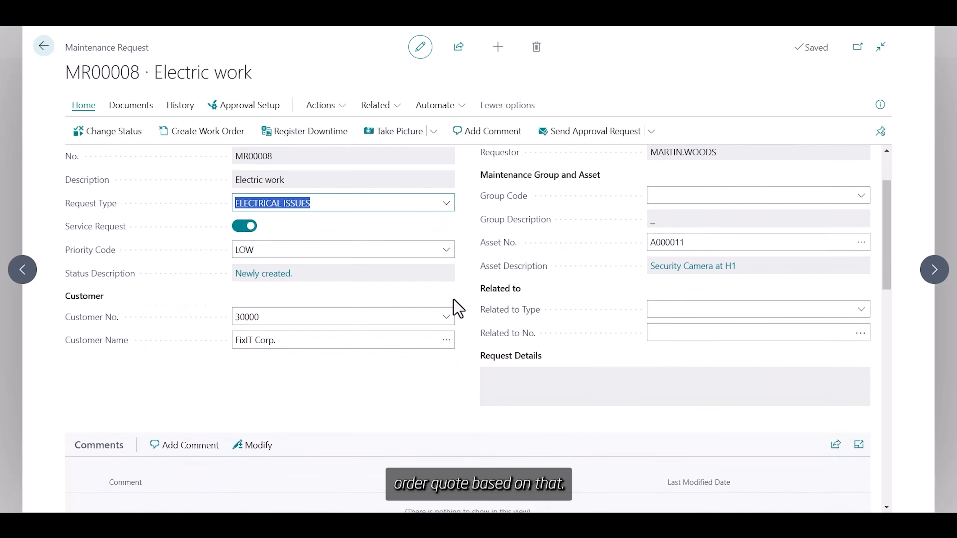
scroll(457, 307, "up", 4)
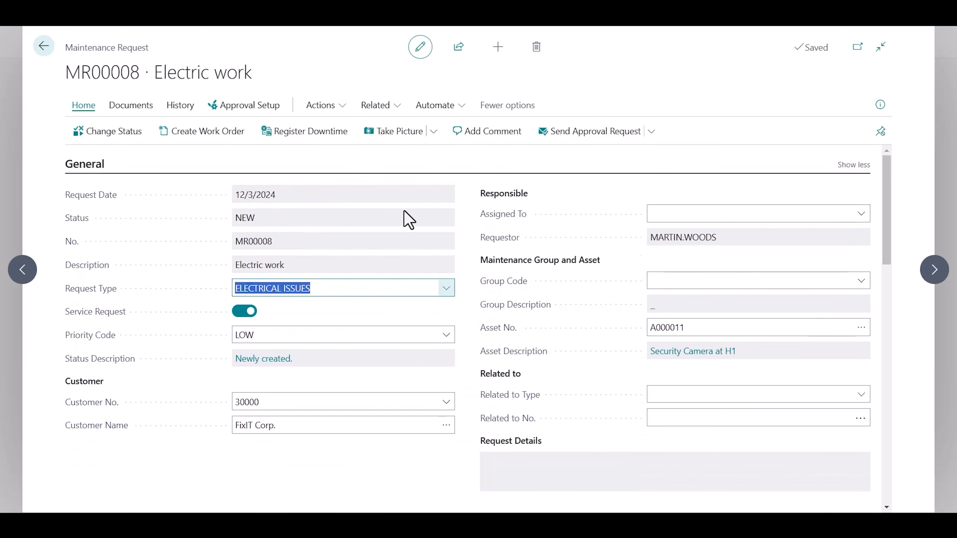
left_click(341, 110)
left_click(341, 131)
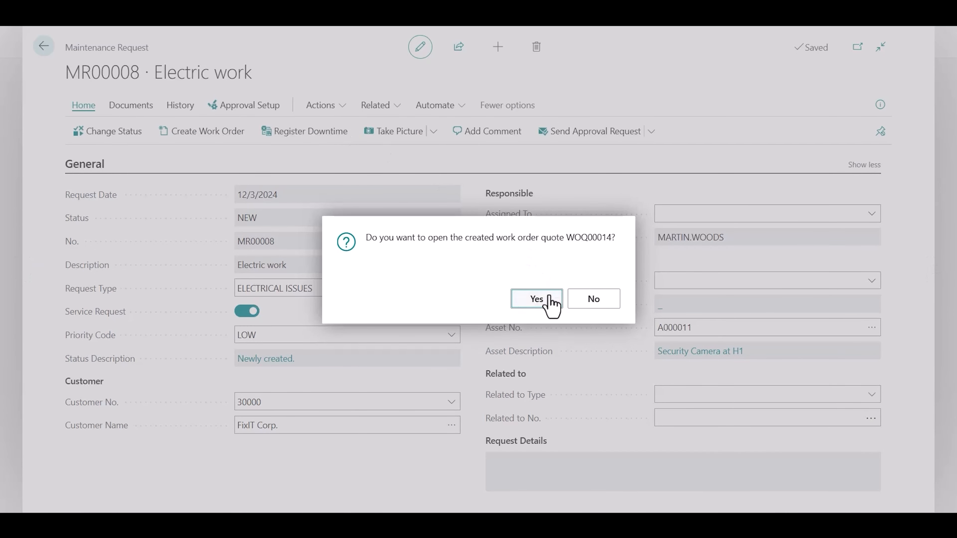
Step: Open quote WOQ00014 and set its category code to EMERGENCY_RESP
left_click(550, 300)
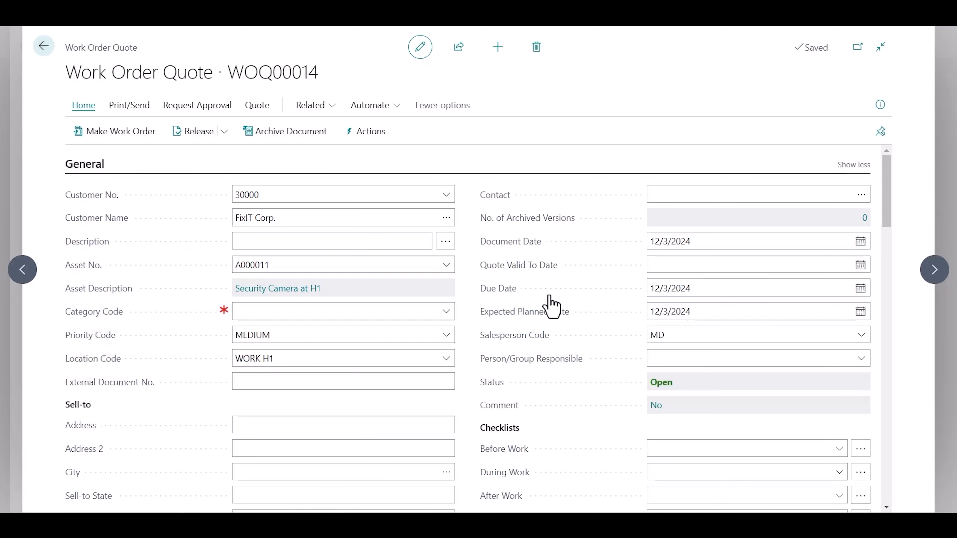
left_click(444, 317)
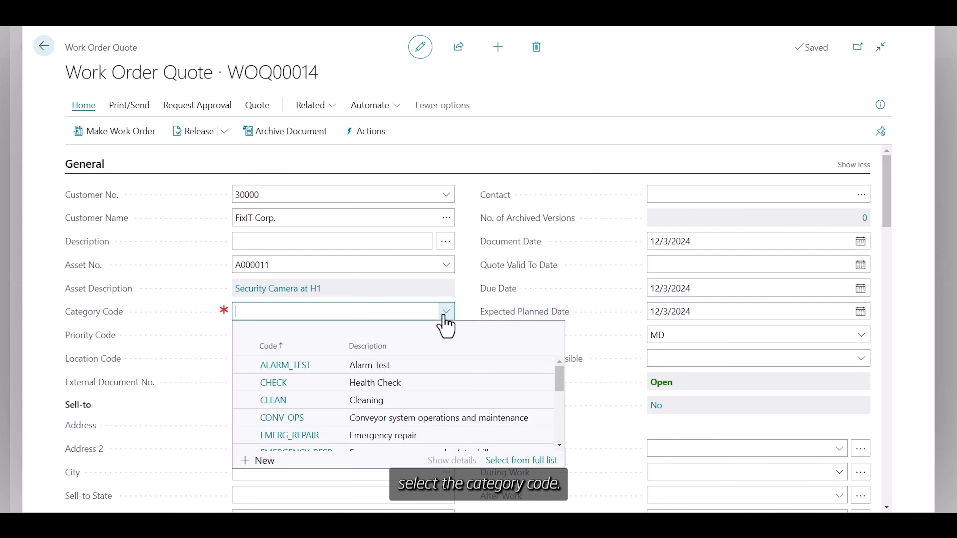
scroll(429, 428, "down", 1)
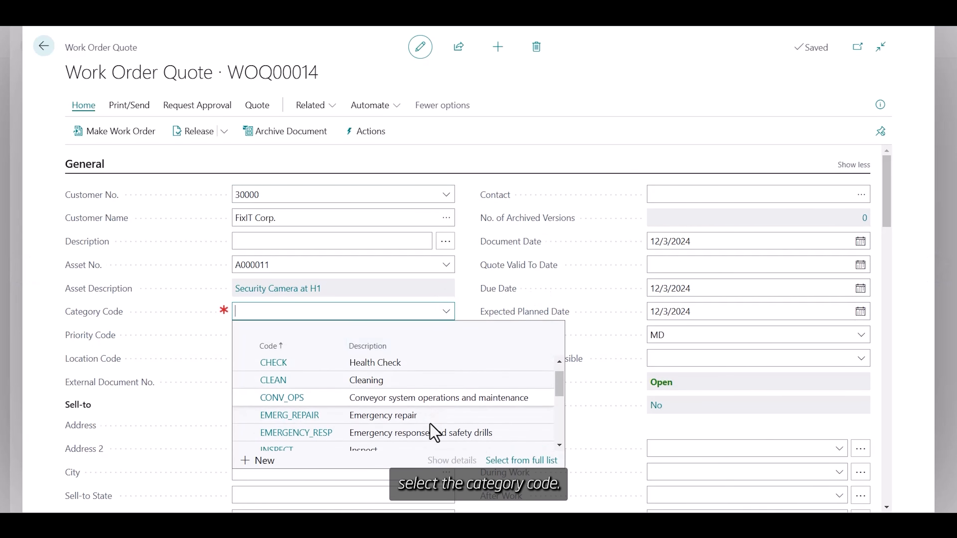
left_click(440, 417)
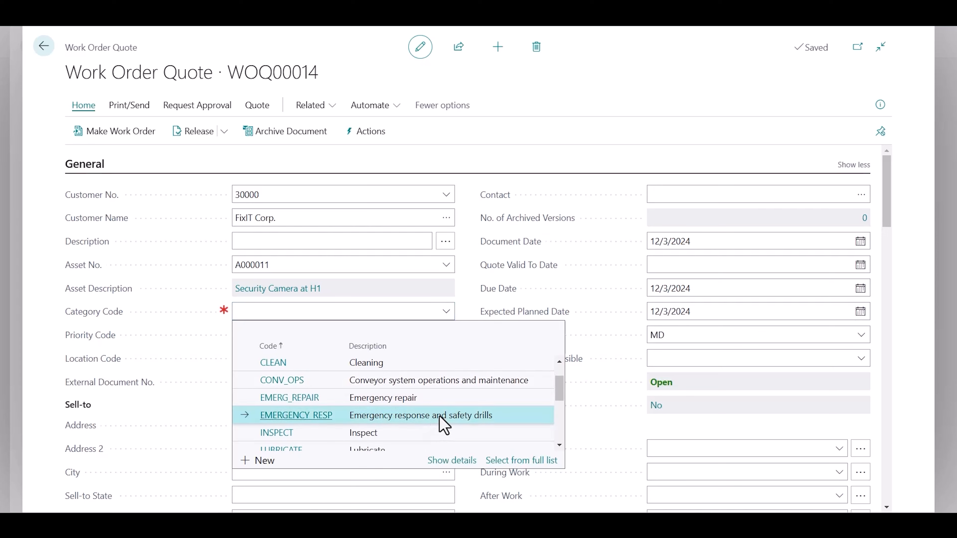
left_click(469, 416)
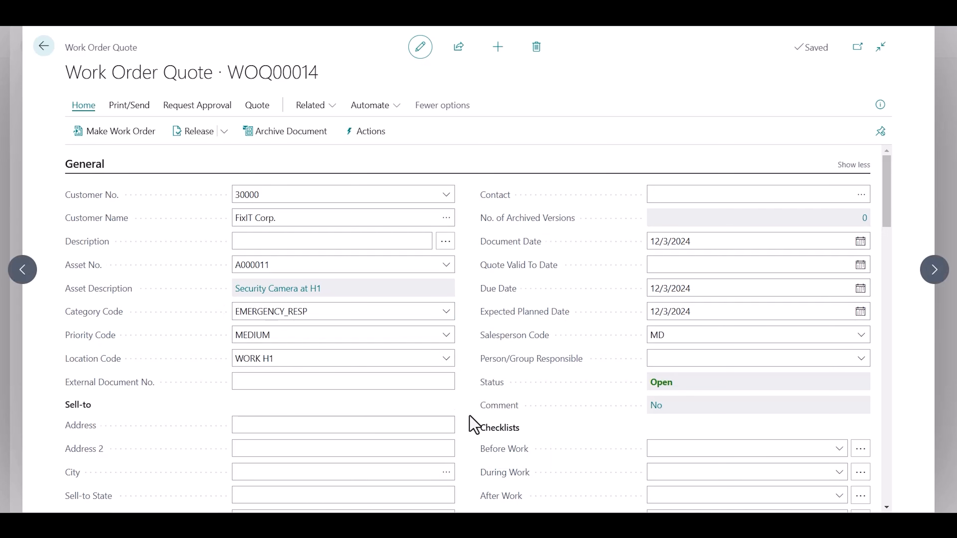
Step: Add the instruction 'Please fix the camera' to the quote
scroll(469, 416, "down", 8)
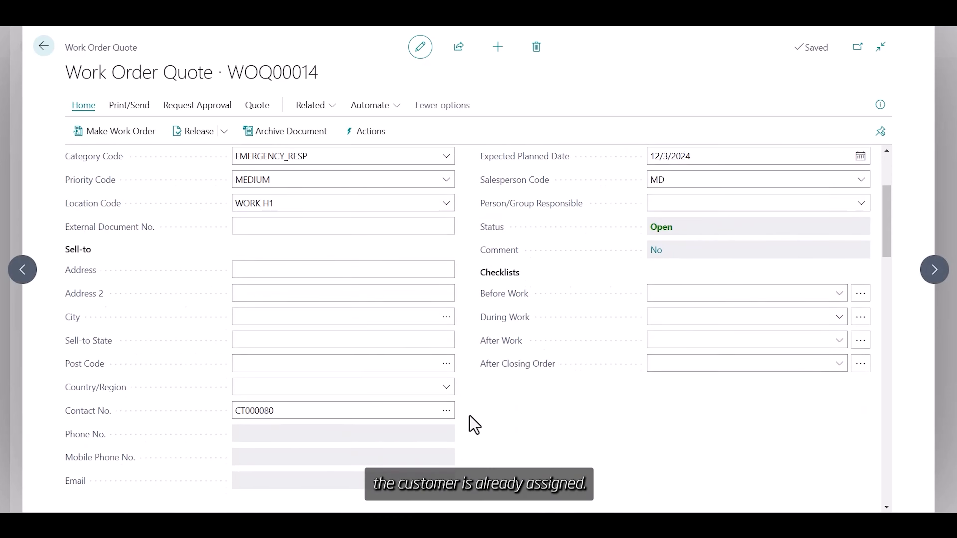
scroll(474, 424, "down", 5)
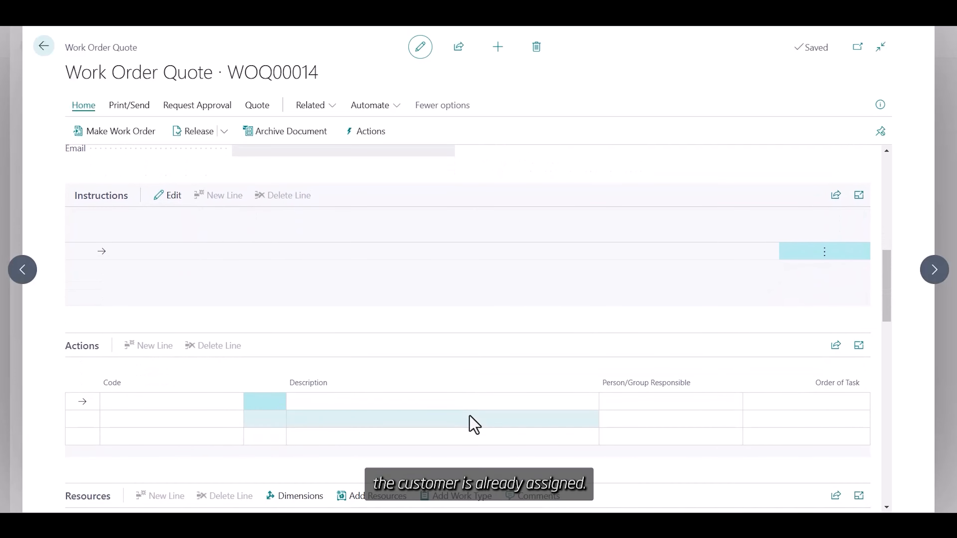
left_click(159, 200)
type("Please fi")
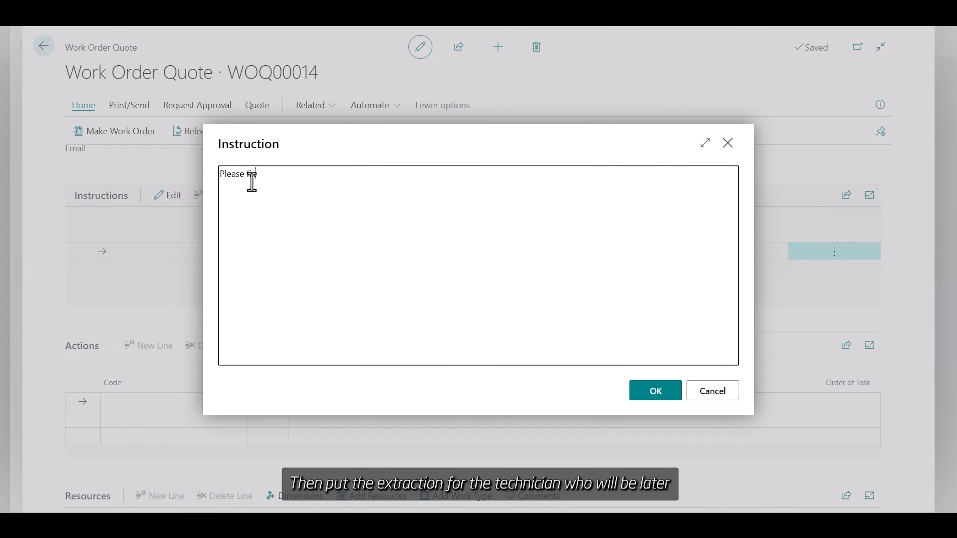
type("x the camera")
left_click(643, 393)
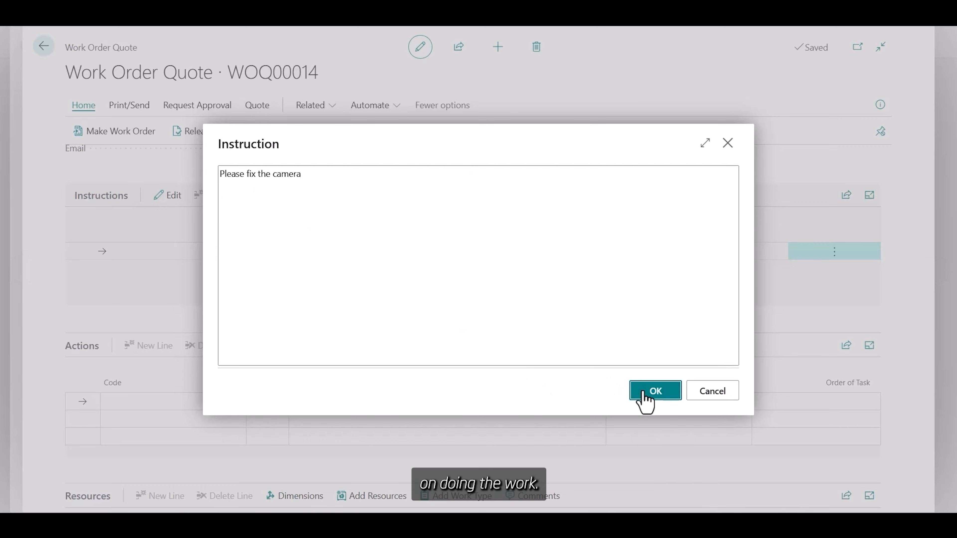
scroll(378, 359, "down", 5)
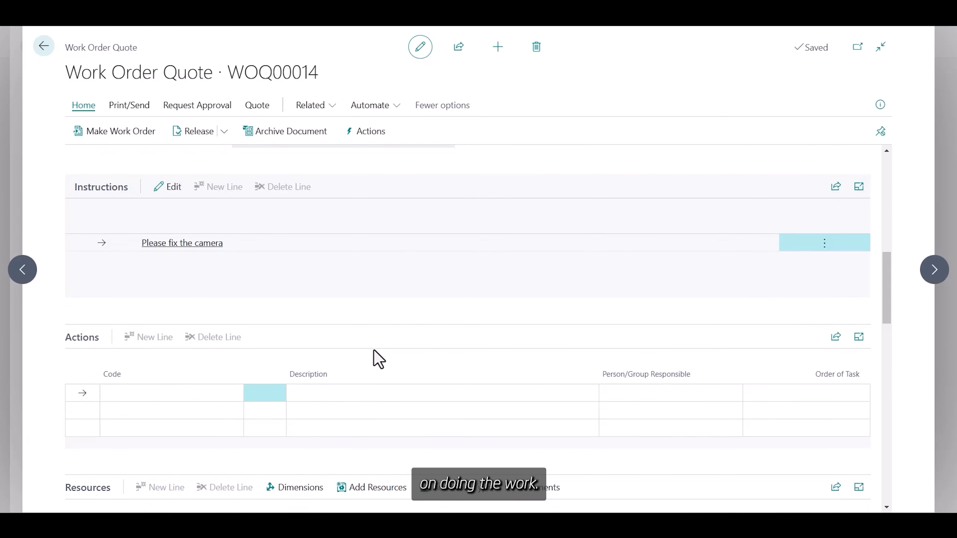
scroll(378, 360, "down", 1)
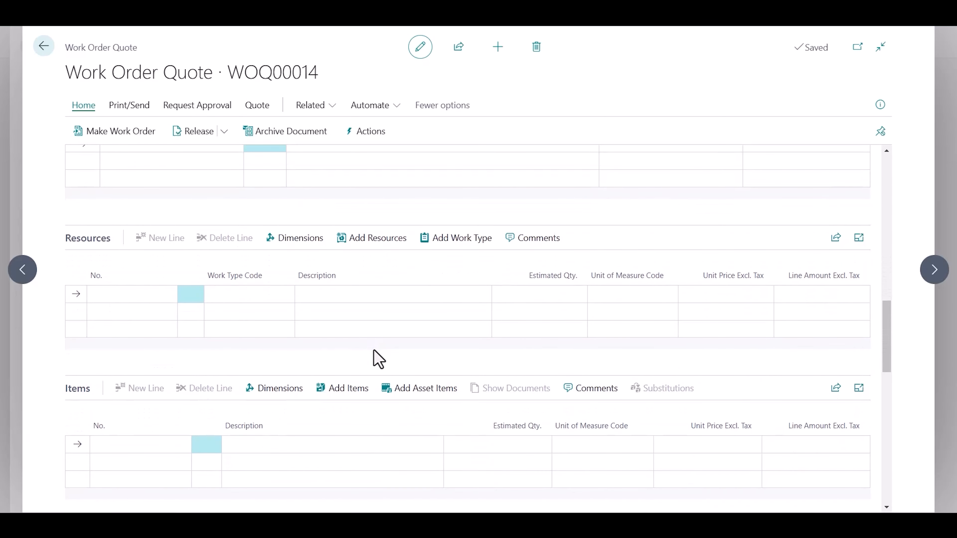
Step: Set the resource line's work type to ELECTRIC with 5 estimated hours
left_click(238, 296)
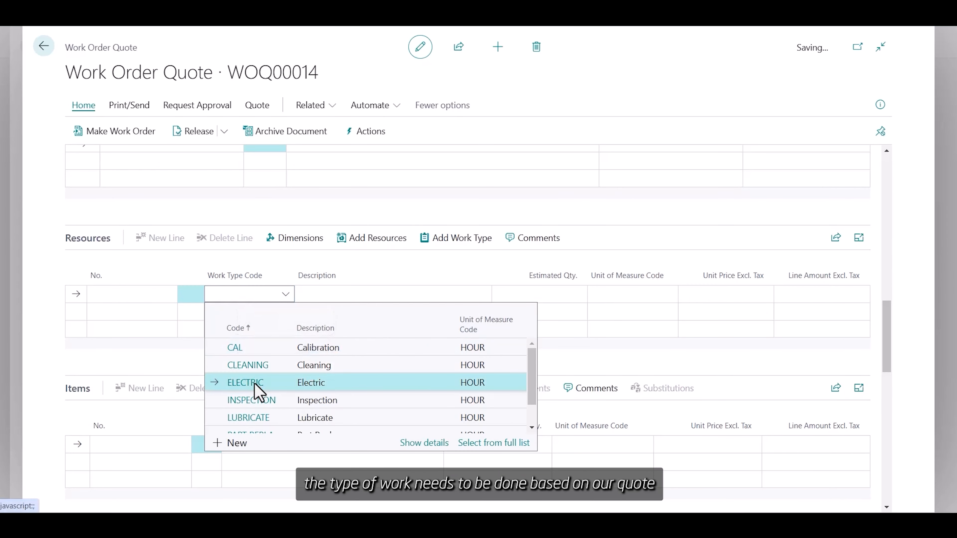
left_click(246, 383)
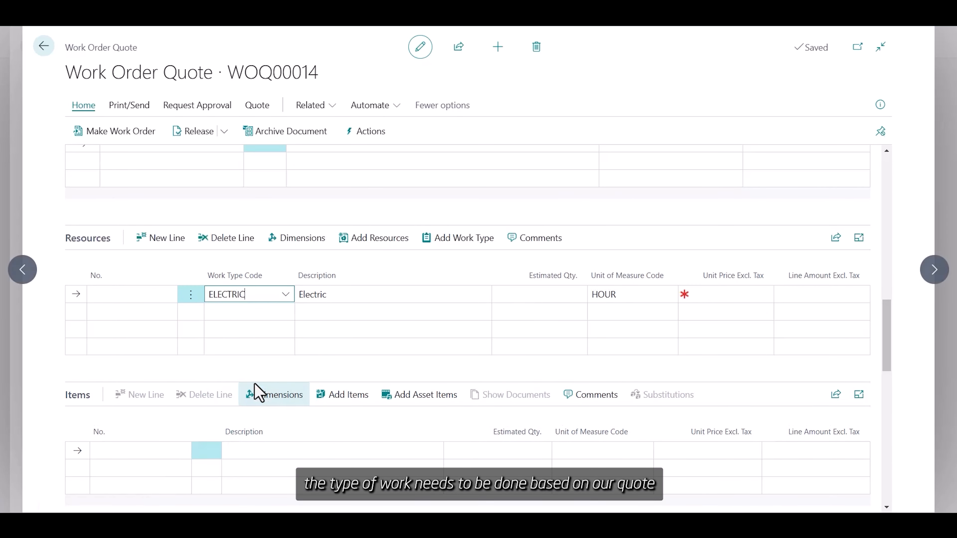
left_click(539, 294)
type("5")
key("Return")
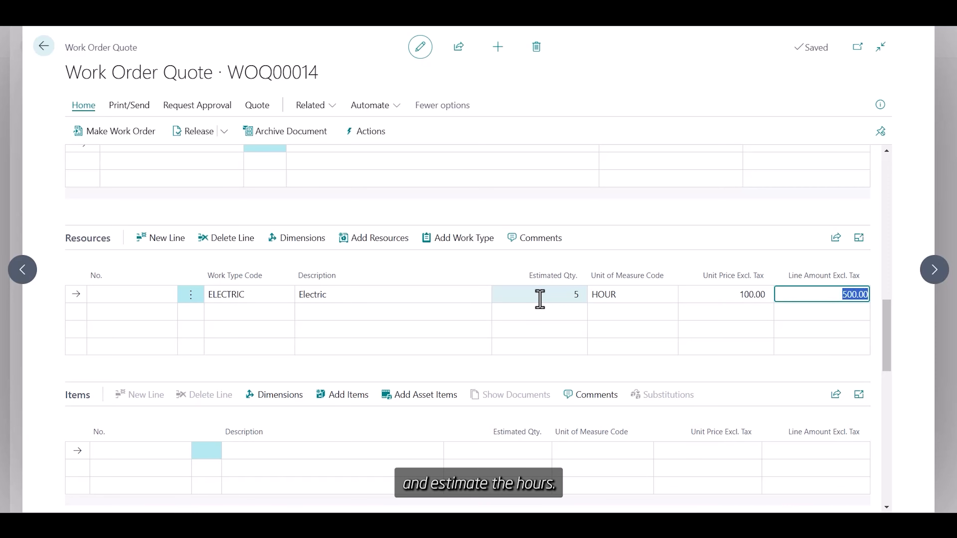
scroll(540, 296, "down", 3)
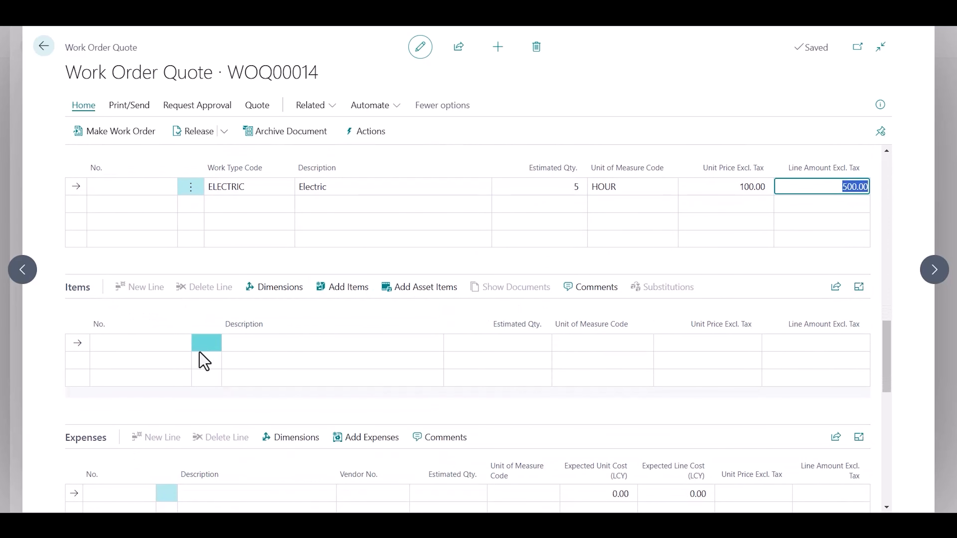
Step: Add an item line for MI.00005 Cleaning Brush for Scrubbing, quantity 1 at 15.00
left_click(166, 344)
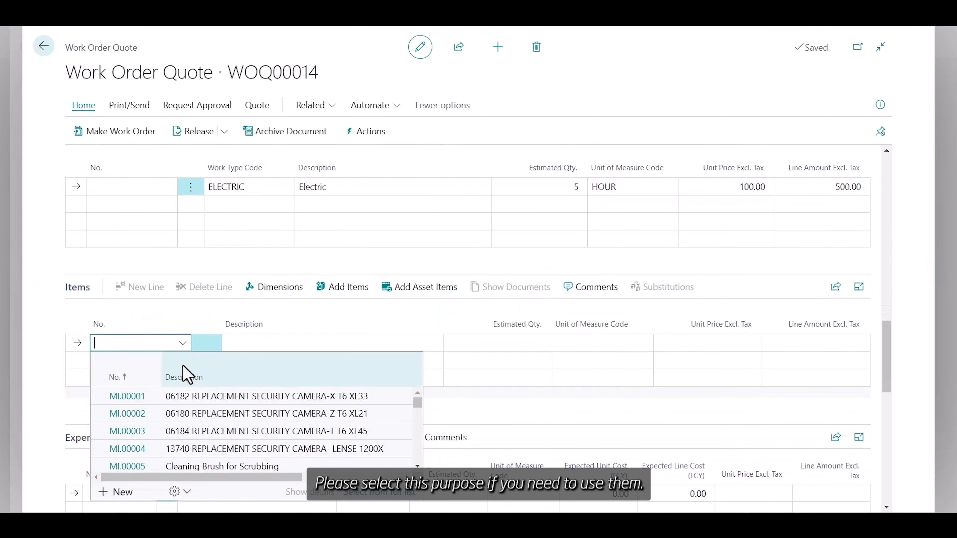
scroll(189, 453, "down", 1)
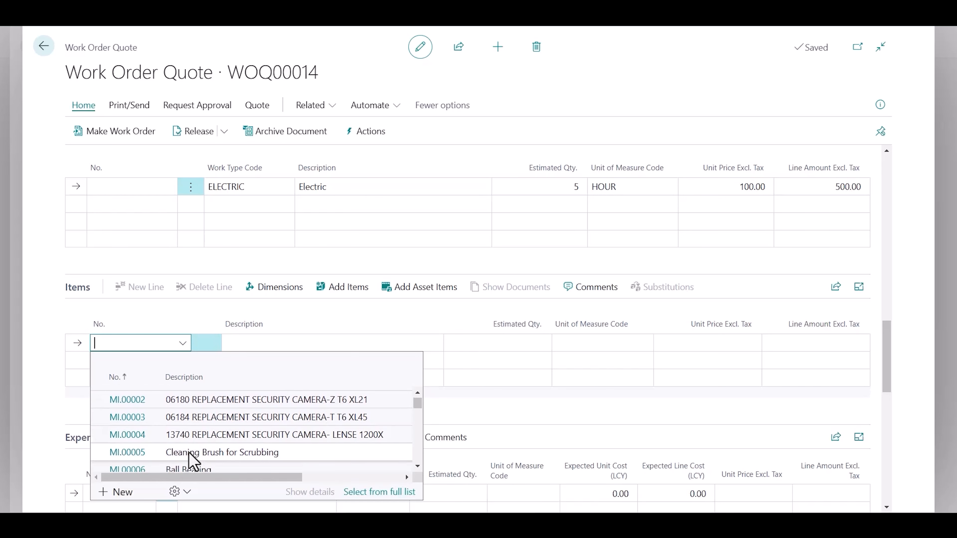
left_click(189, 452)
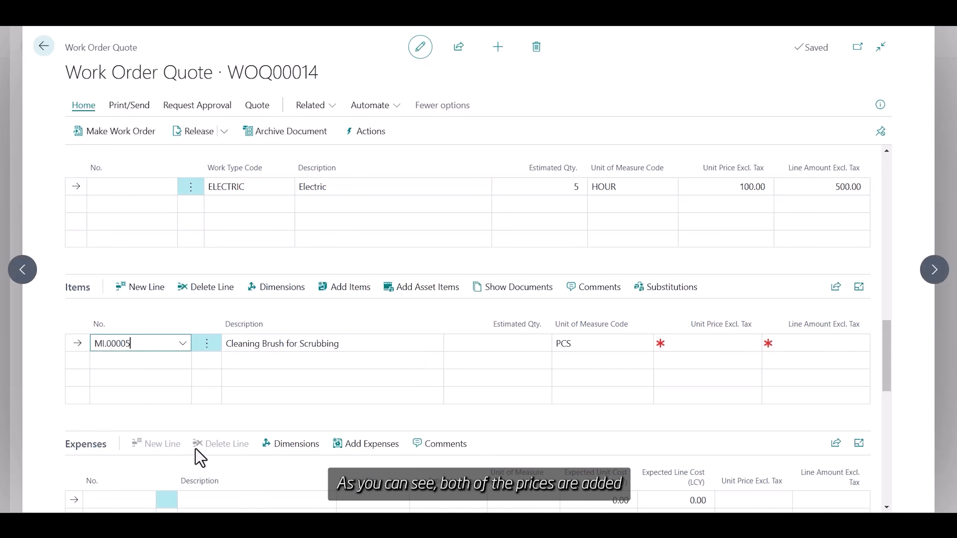
left_click(519, 342)
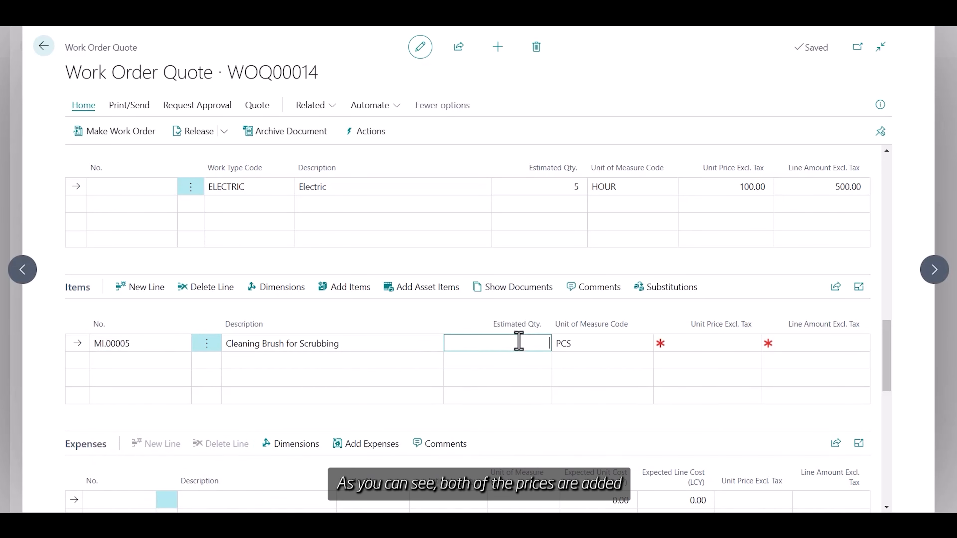
type("1")
key("Tab")
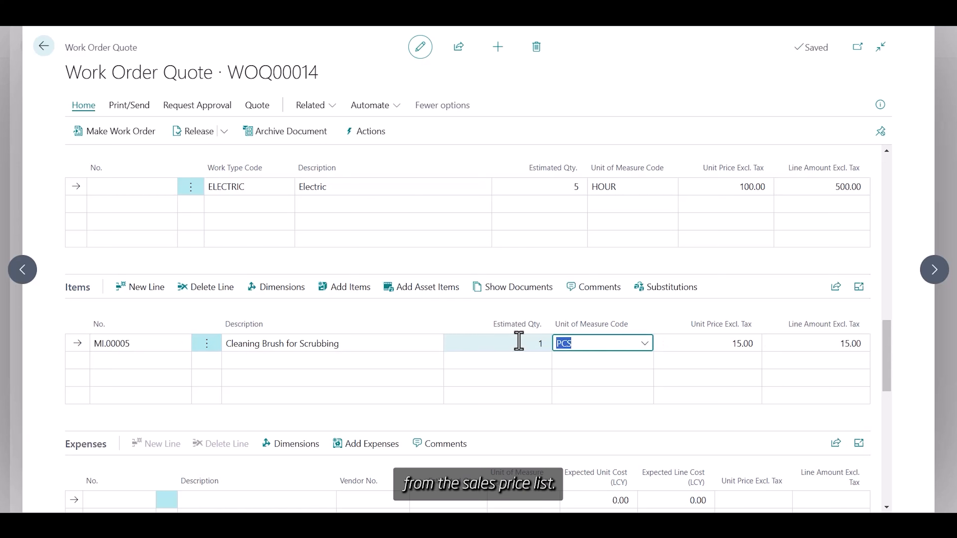
scroll(519, 342, "down", 3)
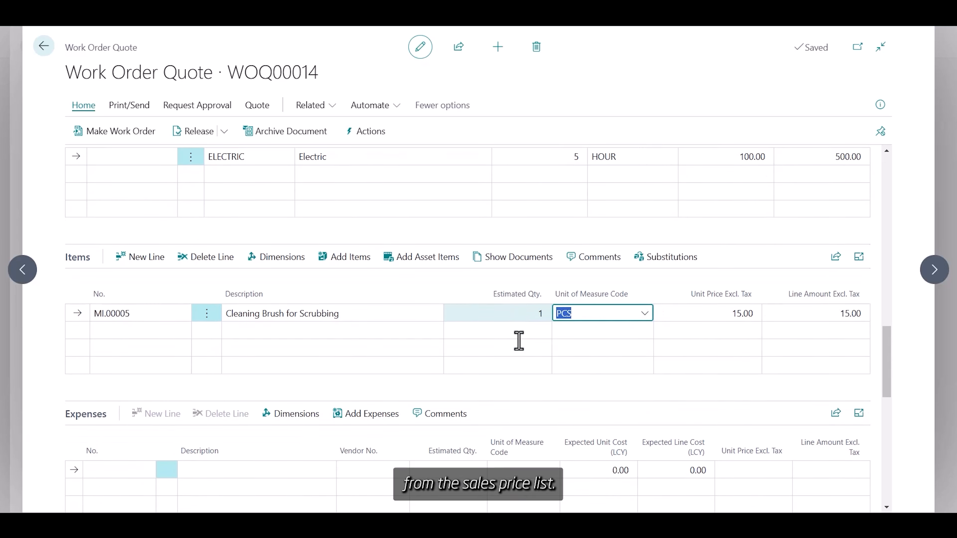
scroll(519, 341, "down", 3)
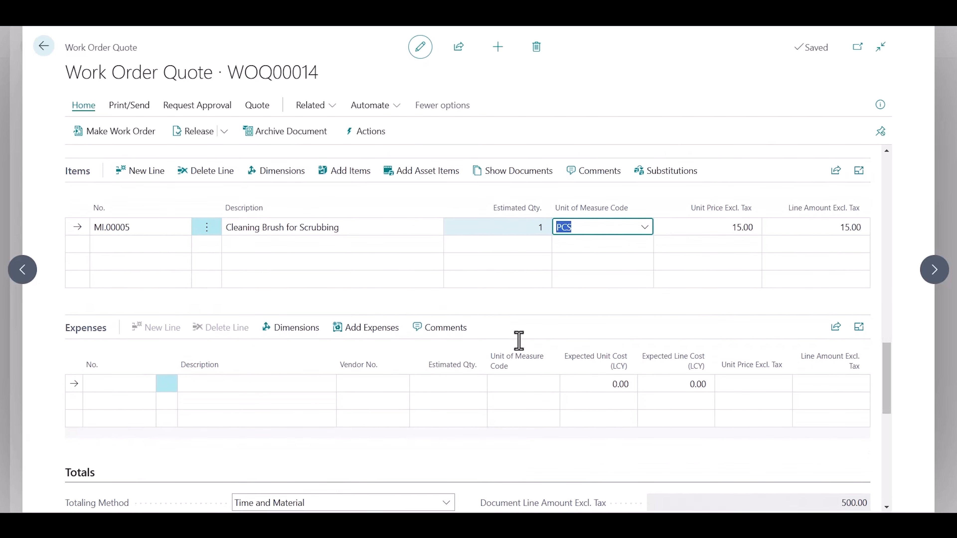
Step: Switch quote WOQ00014 to Fixed Price totaling with a 600.00 document total excluding tax
scroll(519, 341, "down", 1)
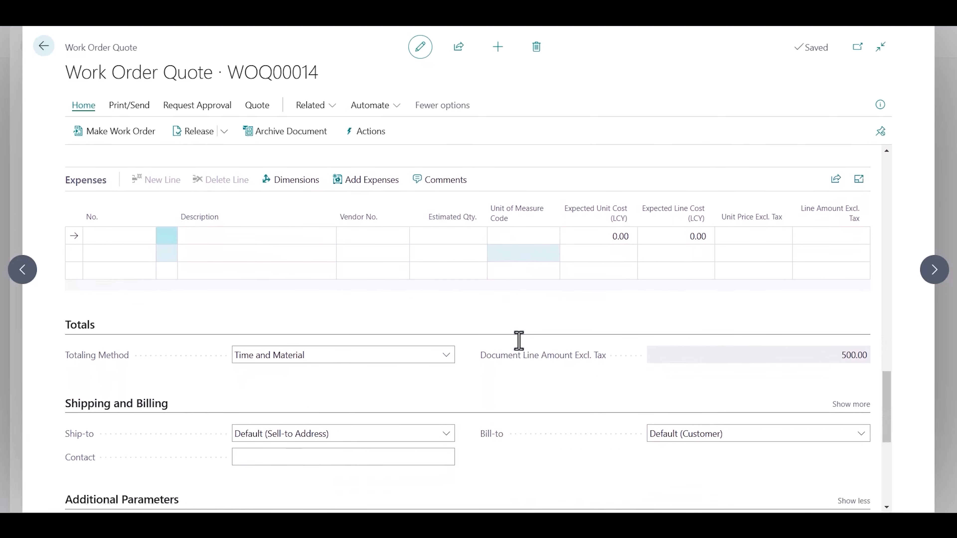
left_click(446, 357)
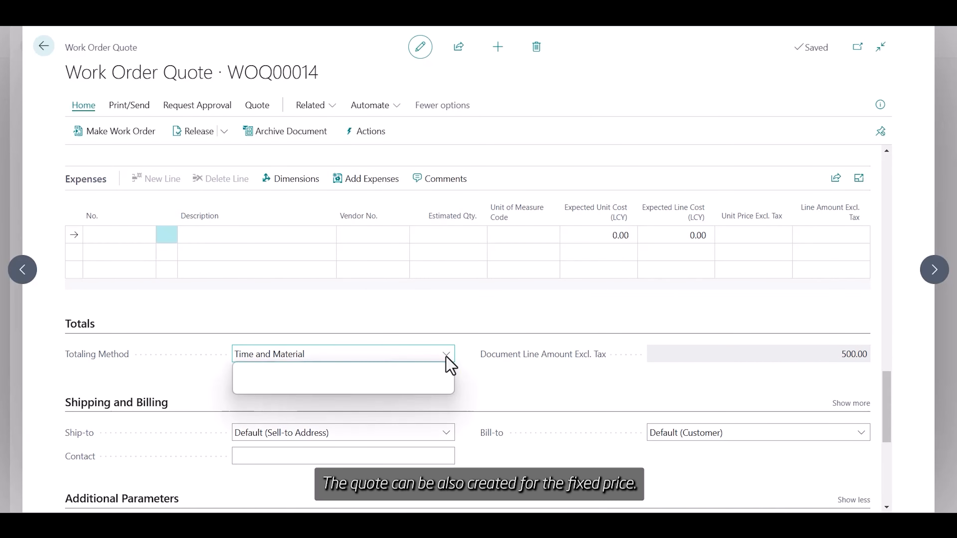
left_click(446, 387)
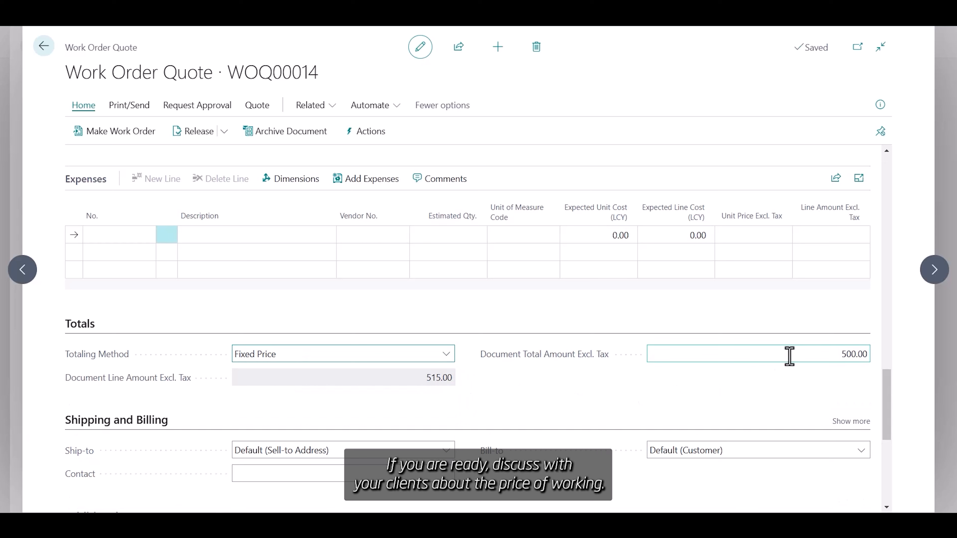
left_click(817, 348)
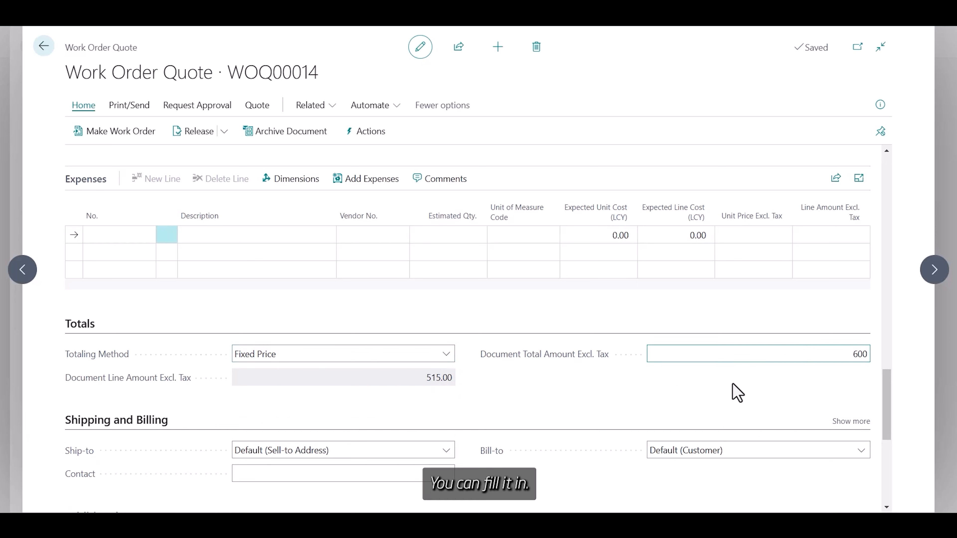
left_click(622, 391)
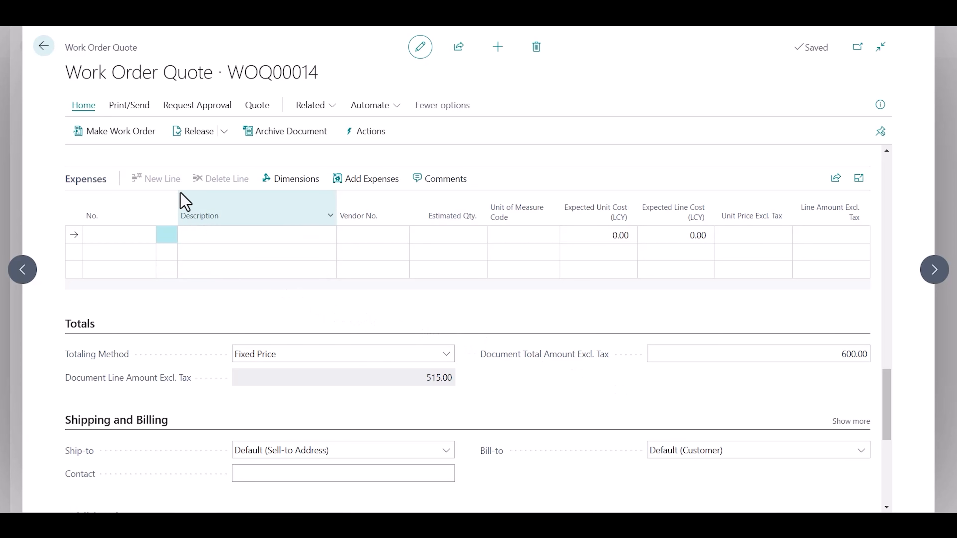
Step: Email quote WOQ00014 to the customer with Work Order Quote WOQ00014.pdf attached
left_click(130, 107)
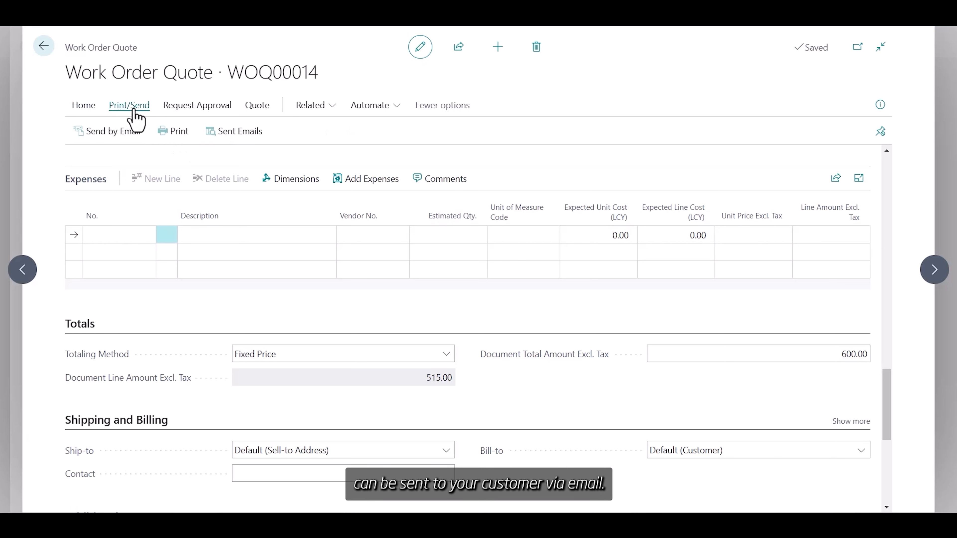
left_click(121, 148)
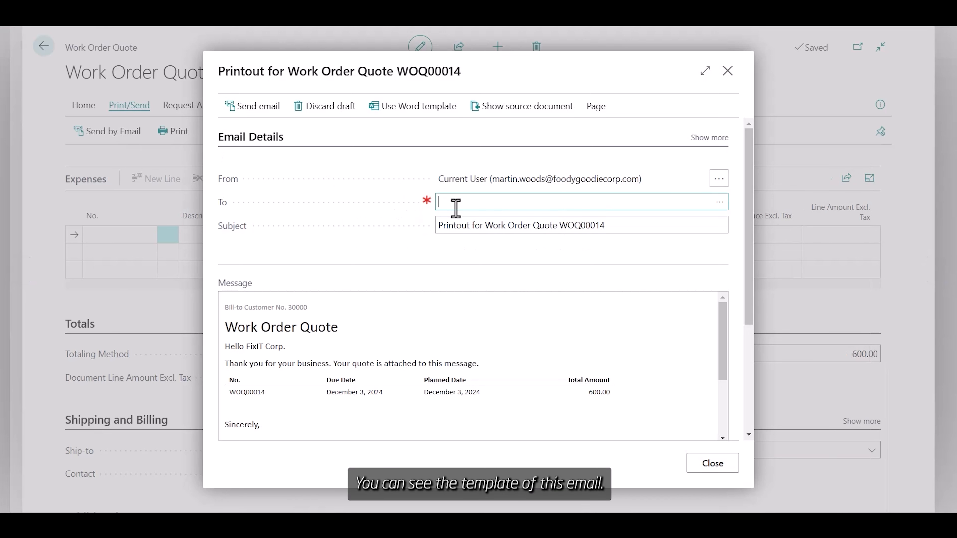
scroll(457, 324, "down", 3)
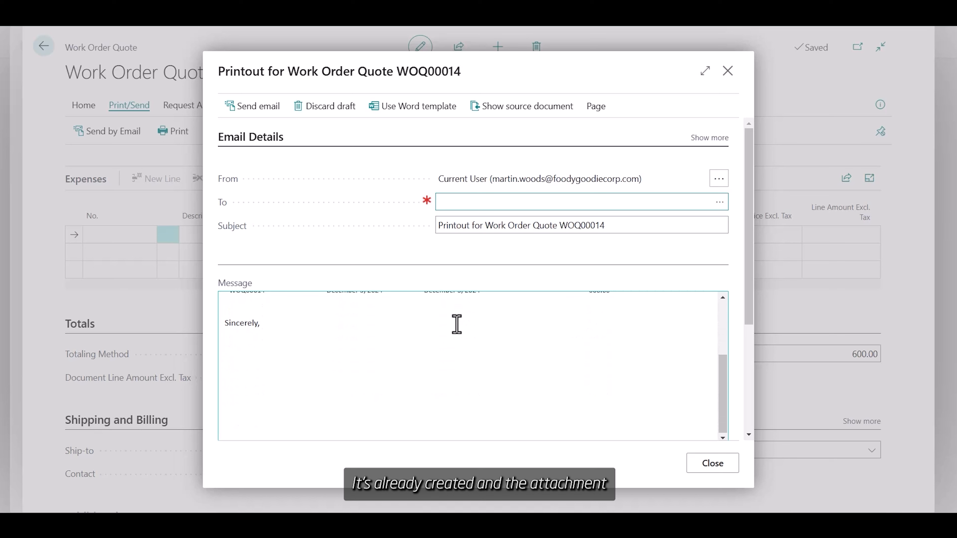
scroll(734, 362, "down", 3)
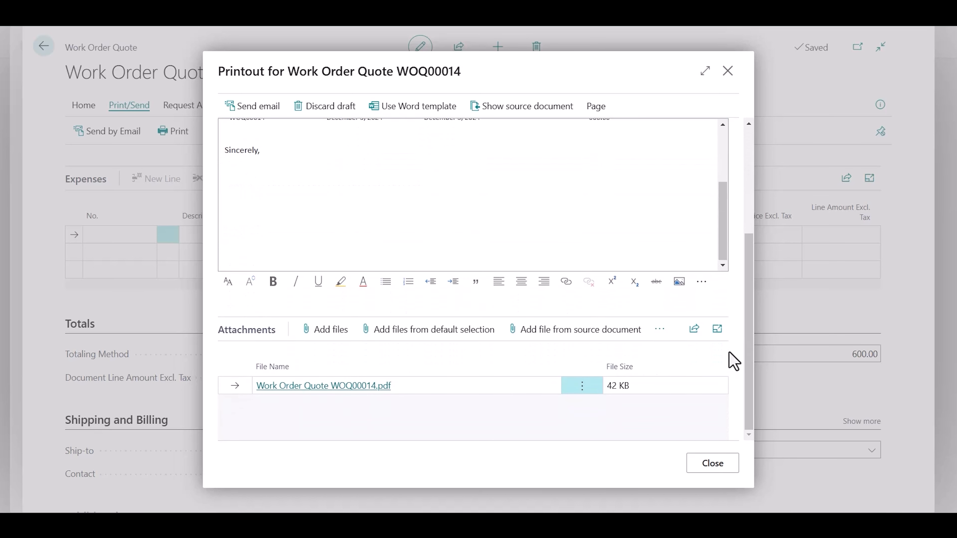
left_click(365, 388)
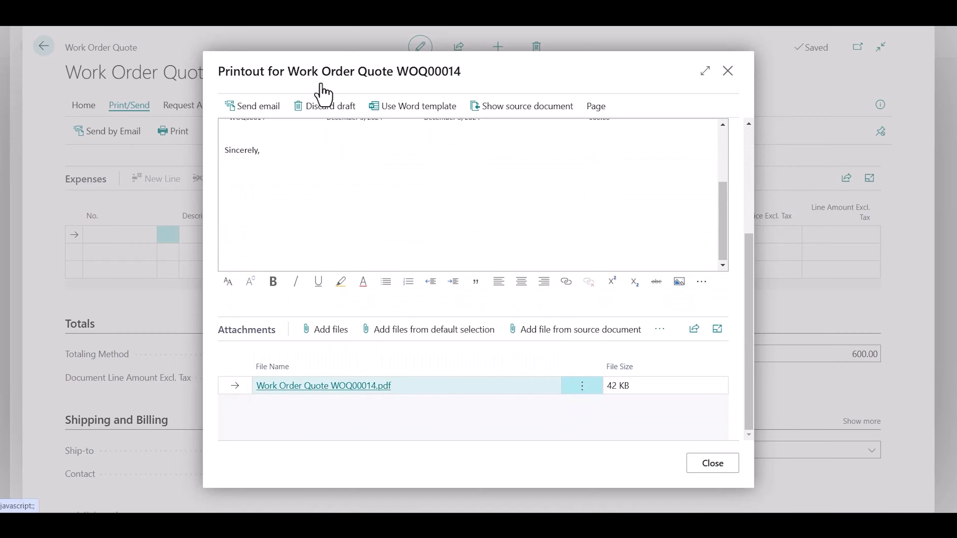
key("Escape")
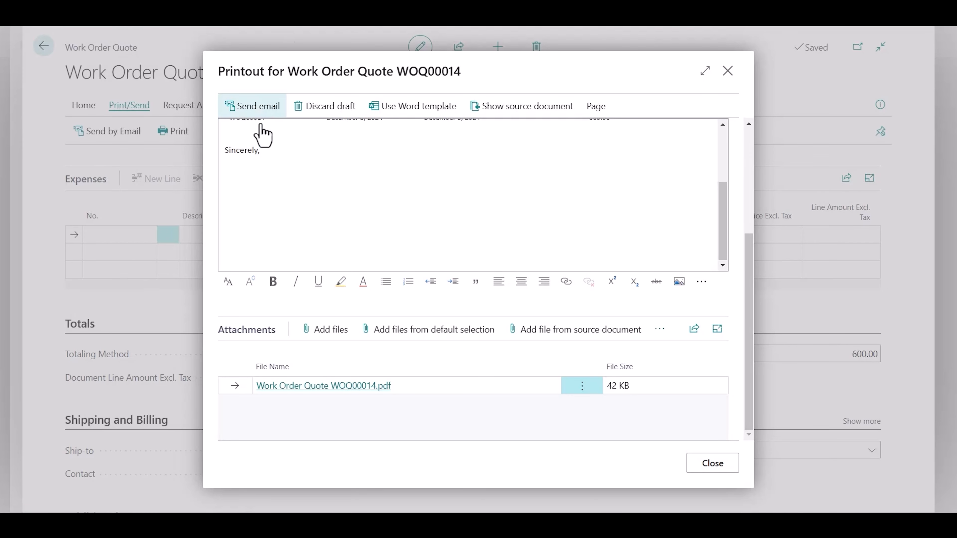
left_click(258, 111)
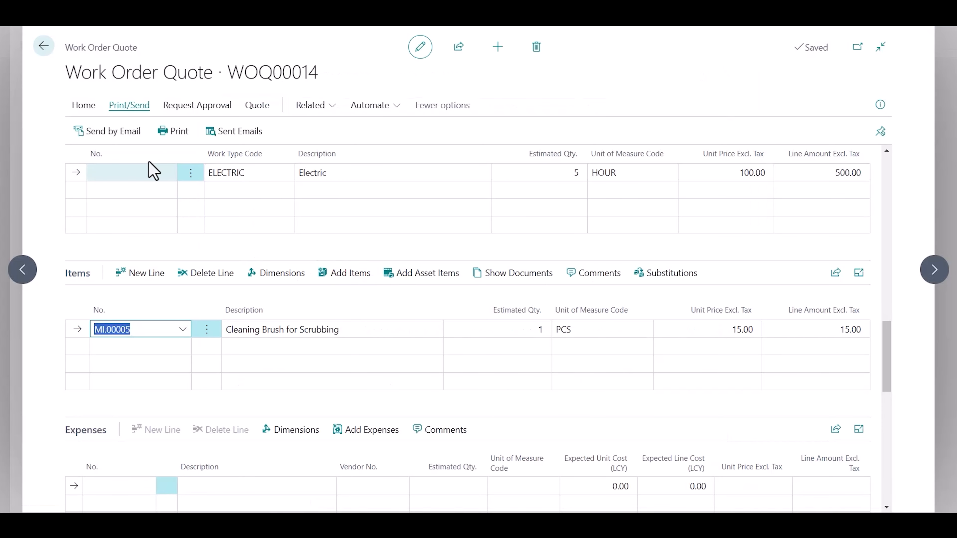
Step: Make work order WO00621 from quote WOQ00014 and open it
left_click(85, 109)
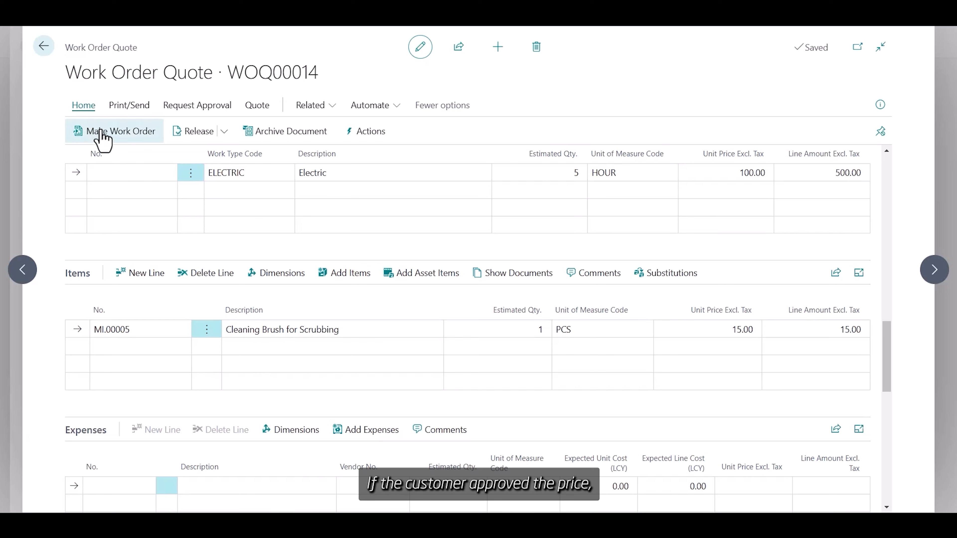
left_click(102, 143)
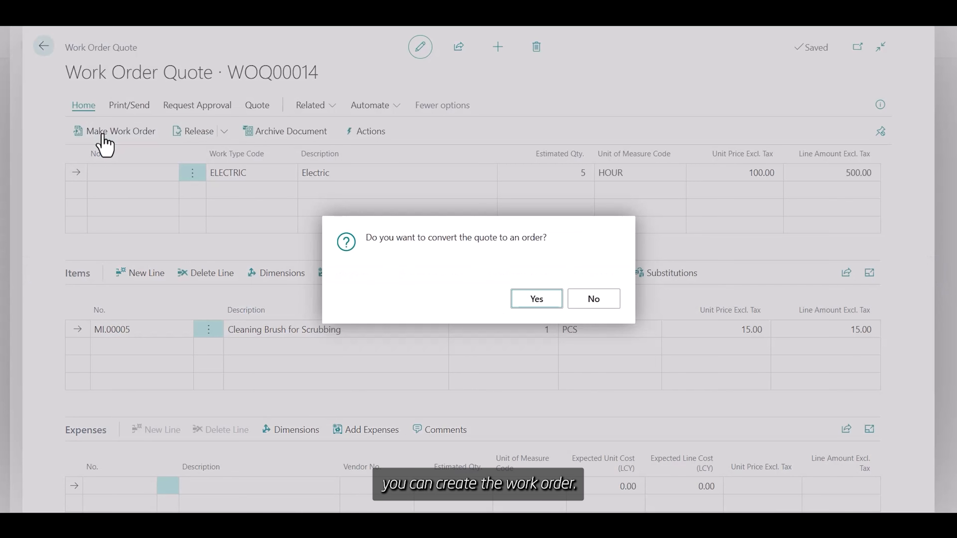
left_click(553, 303)
left_click(554, 304)
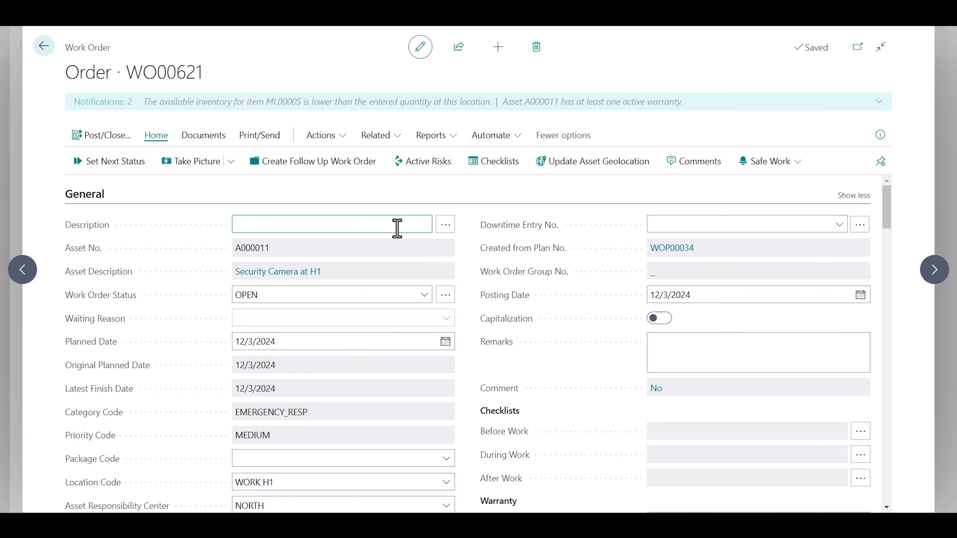
type("Electric")
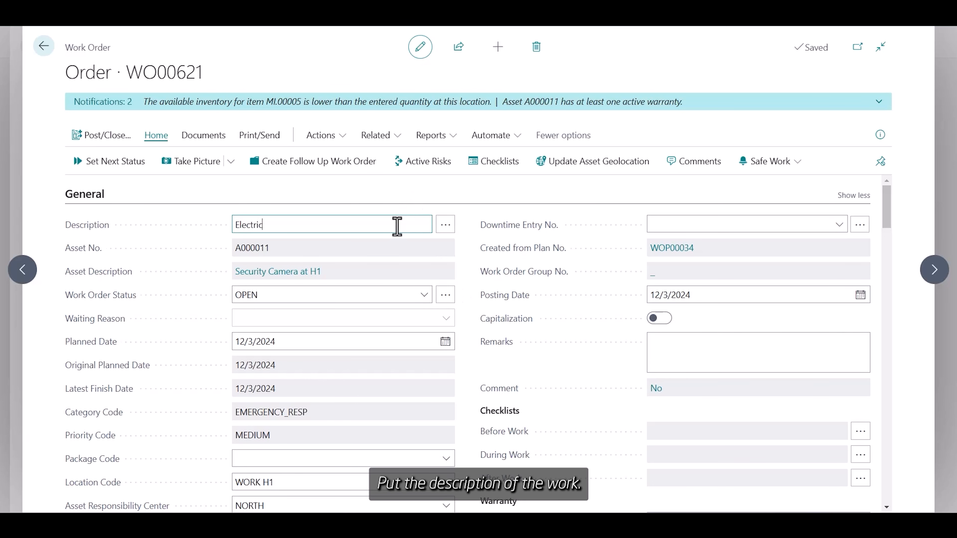
left_click(470, 268)
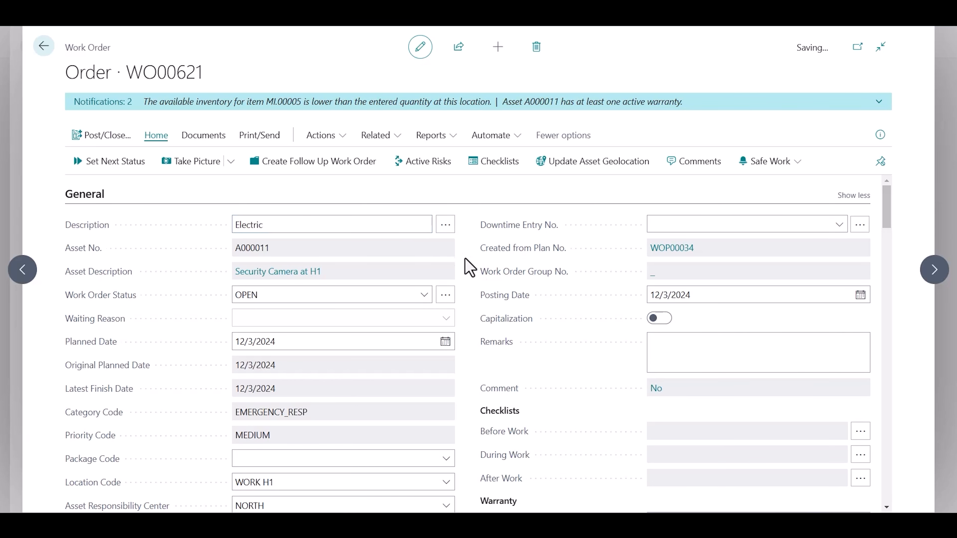
scroll(469, 268, "down", 3)
scroll(470, 268, "down", 7)
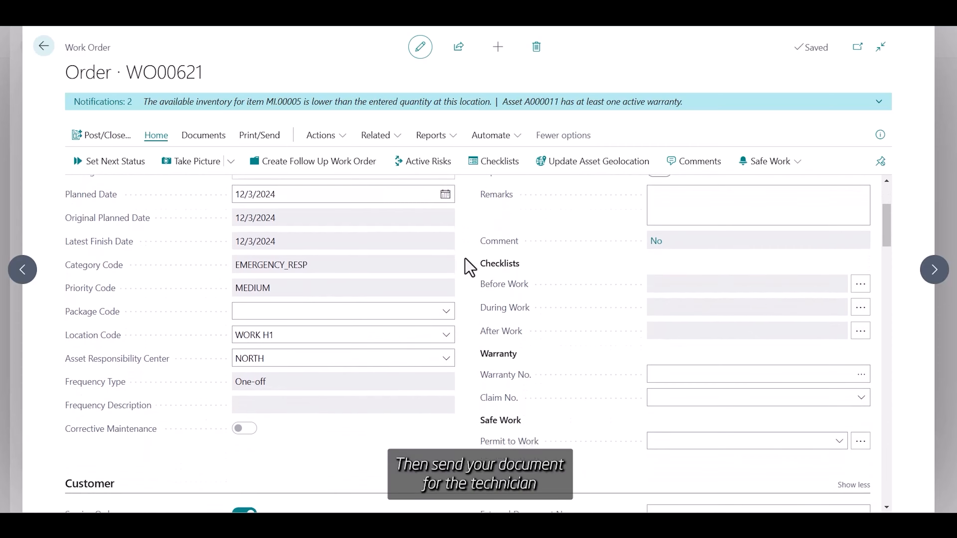
scroll(470, 268, "down", 2)
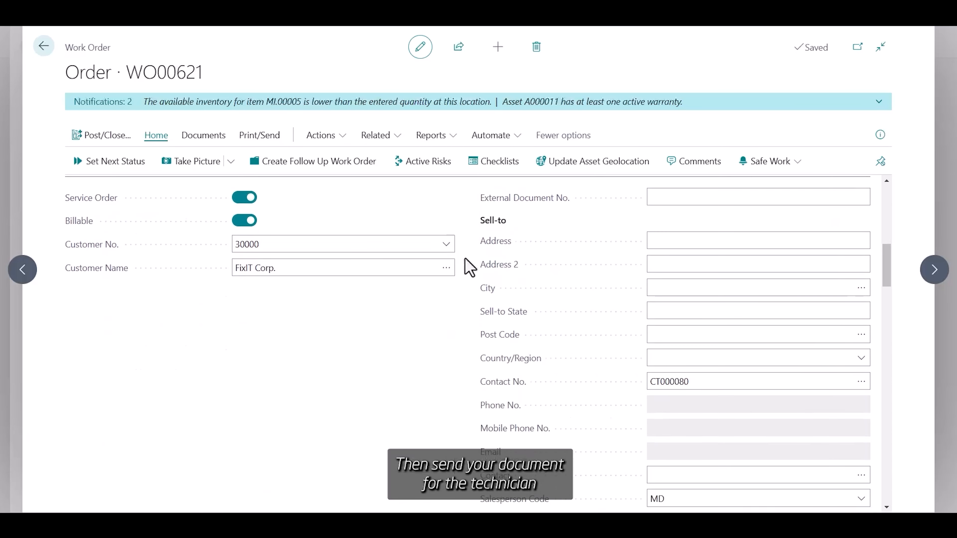
scroll(470, 268, "down", 8)
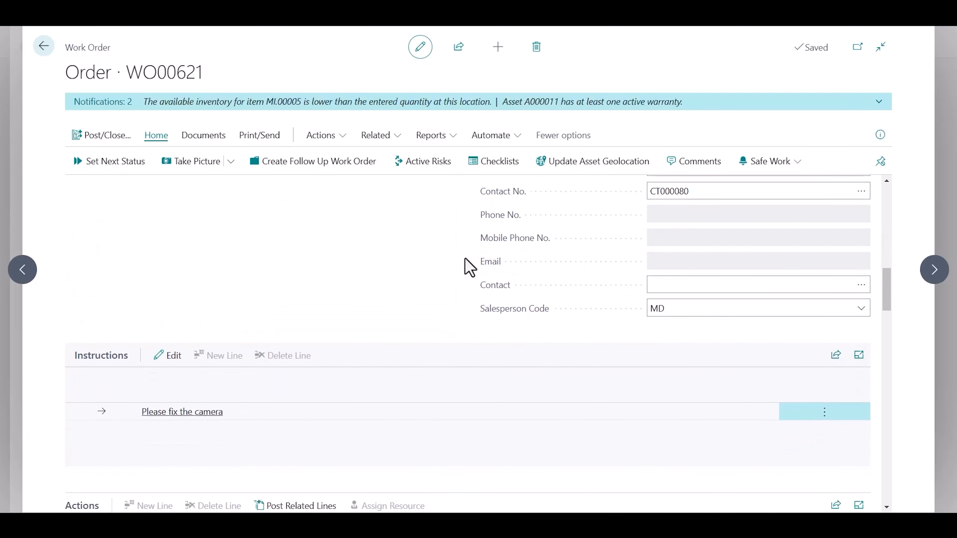
scroll(470, 268, "down", 5)
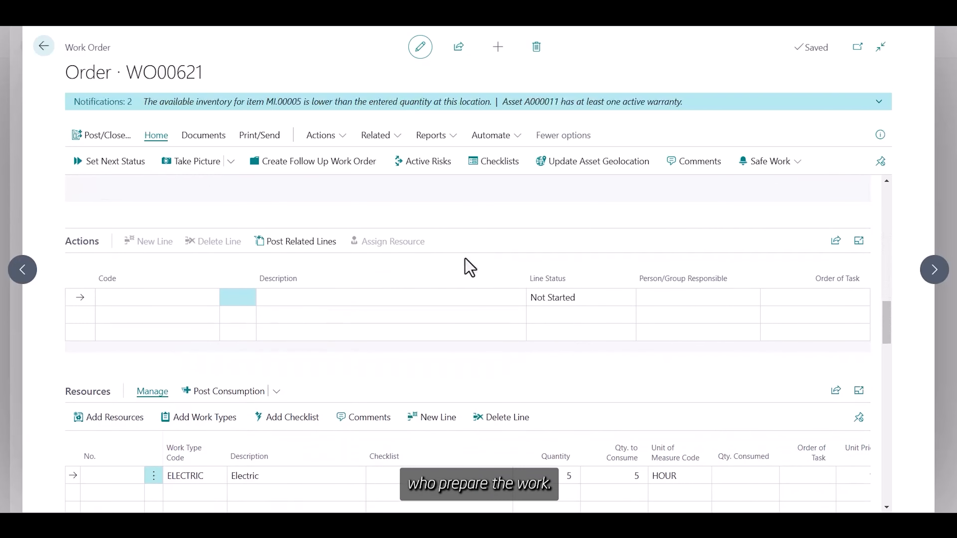
scroll(470, 268, "down", 5)
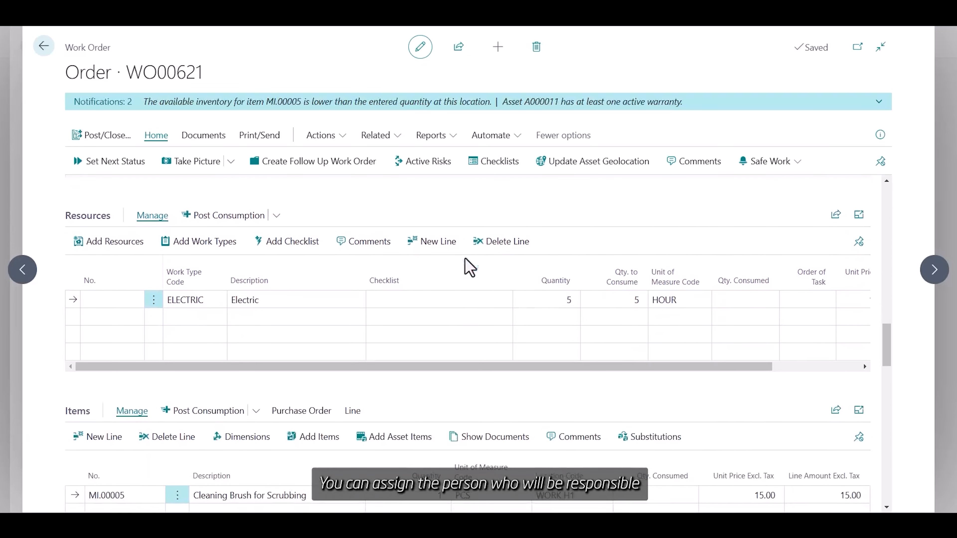
Step: Assign resource DC to the Electric line and check the 600.00 fixed-price total
left_click(90, 301)
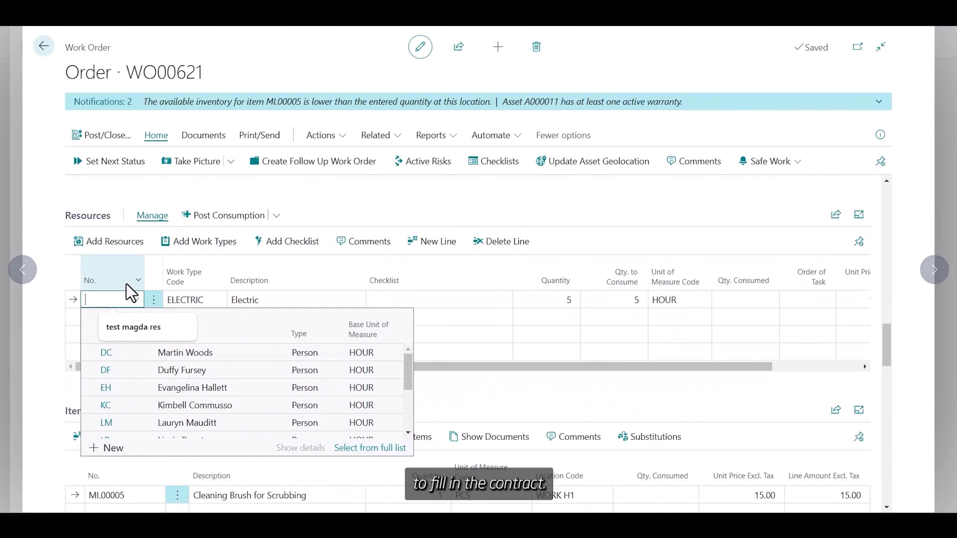
left_click(145, 352)
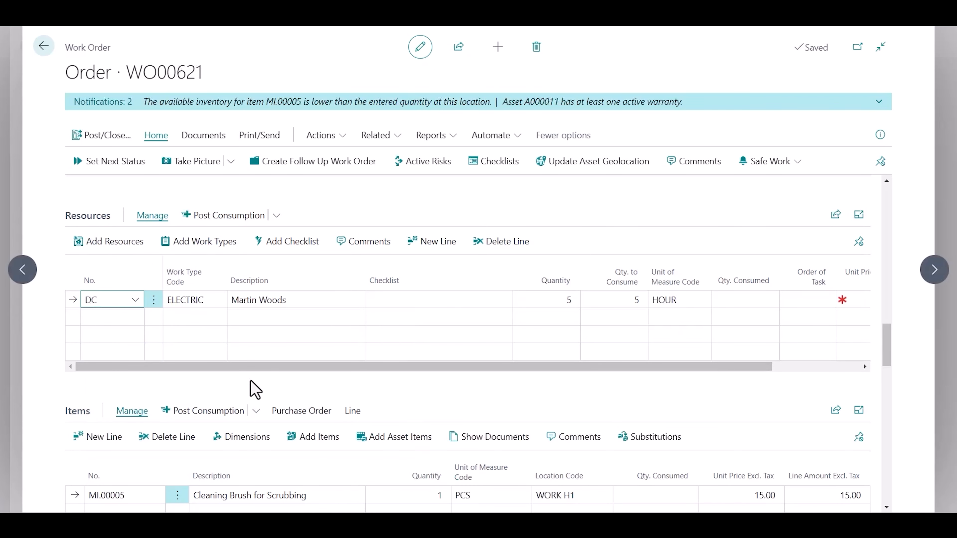
scroll(250, 381, "down", 1)
scroll(254, 390, "down", 1)
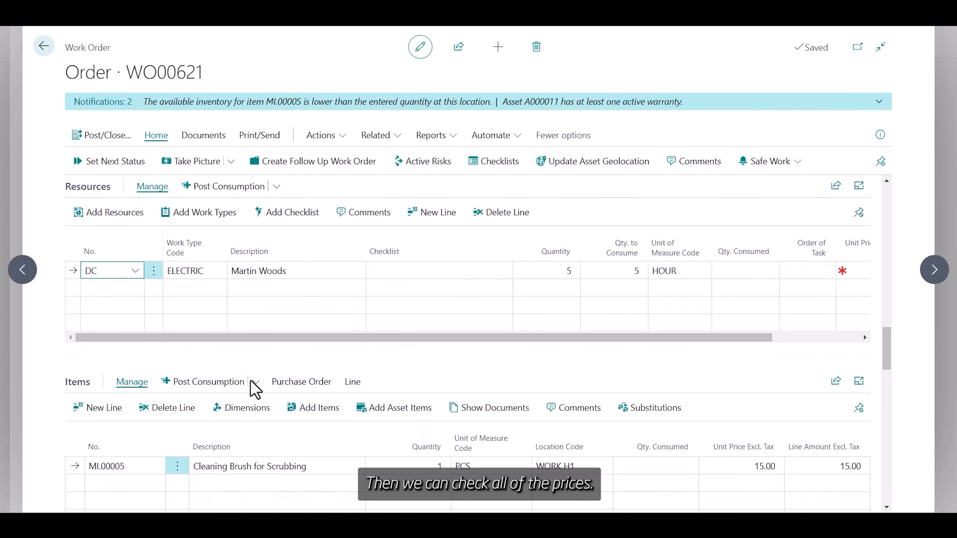
scroll(250, 381, "down", 5)
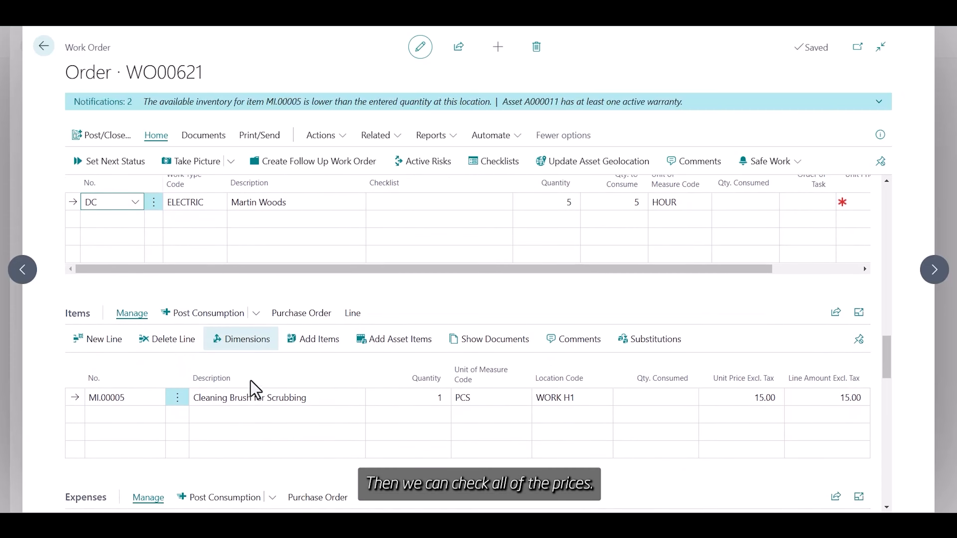
scroll(250, 381, "down", 7)
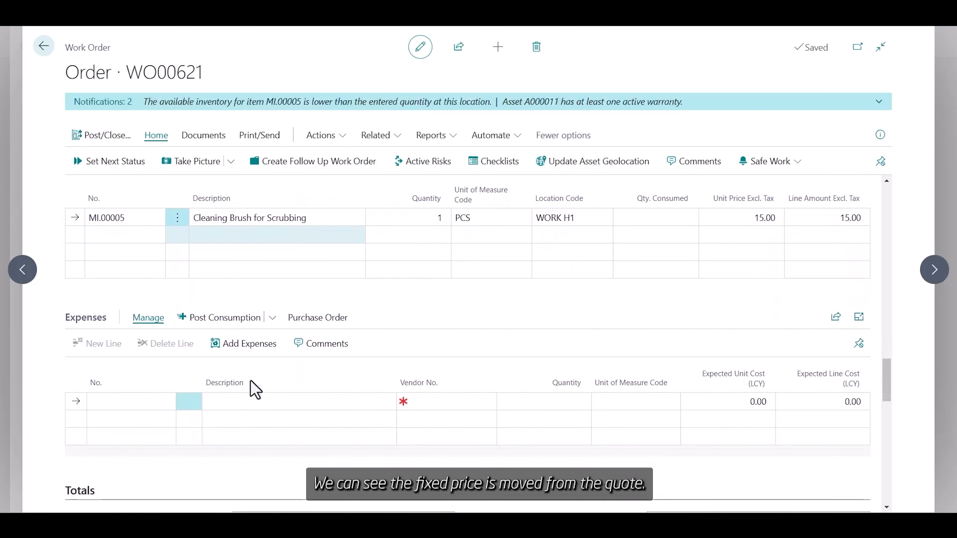
scroll(251, 381, "down", 10)
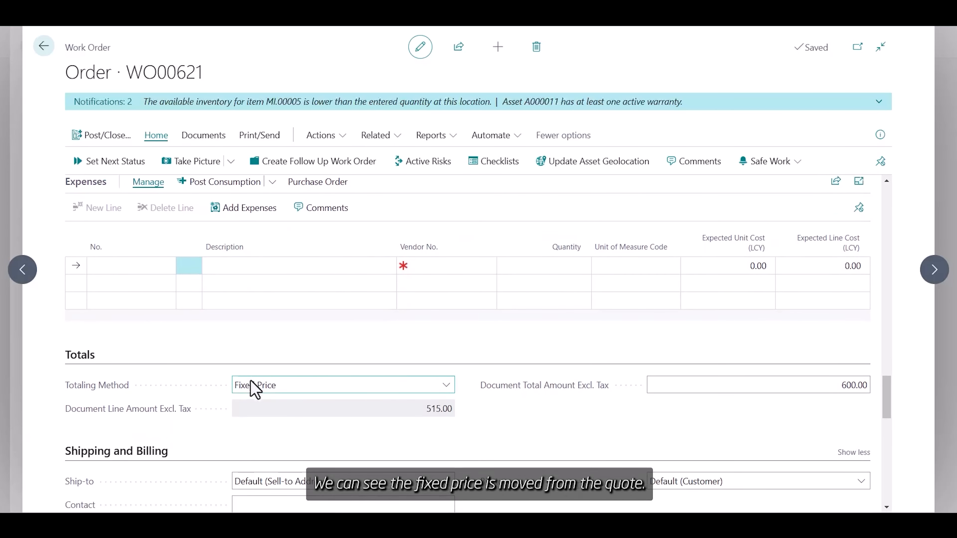
scroll(251, 380, "up", 3)
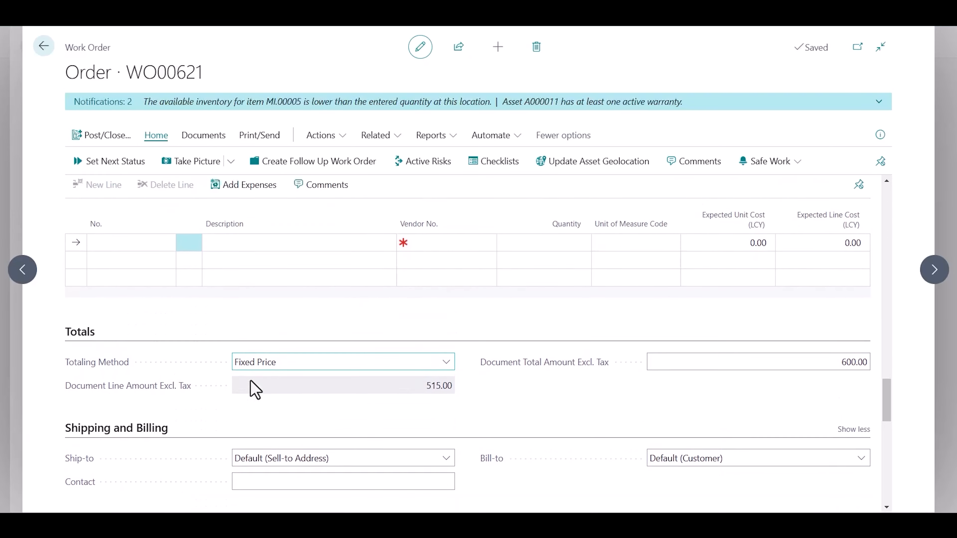
scroll(250, 380, "up", 11)
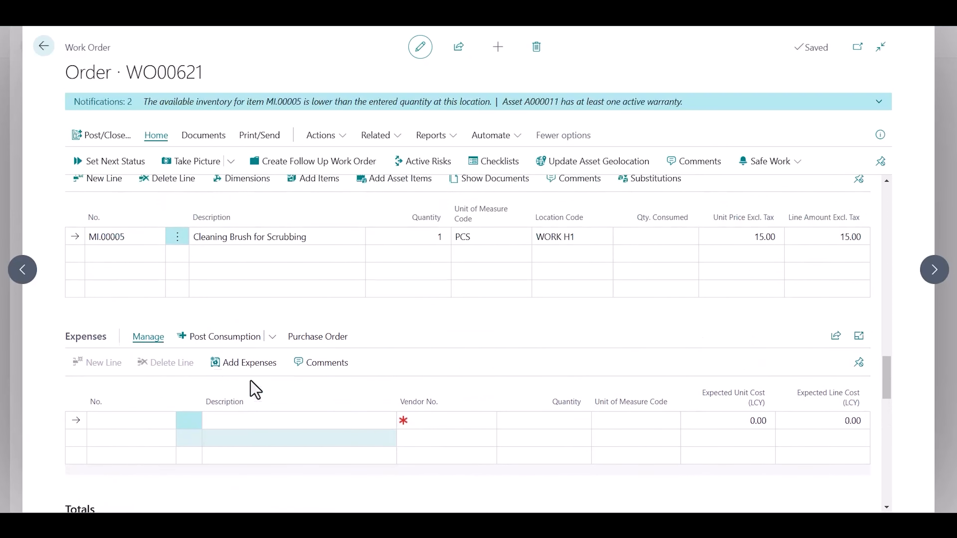
Step: Post & Close work order WO00621
left_click(103, 136)
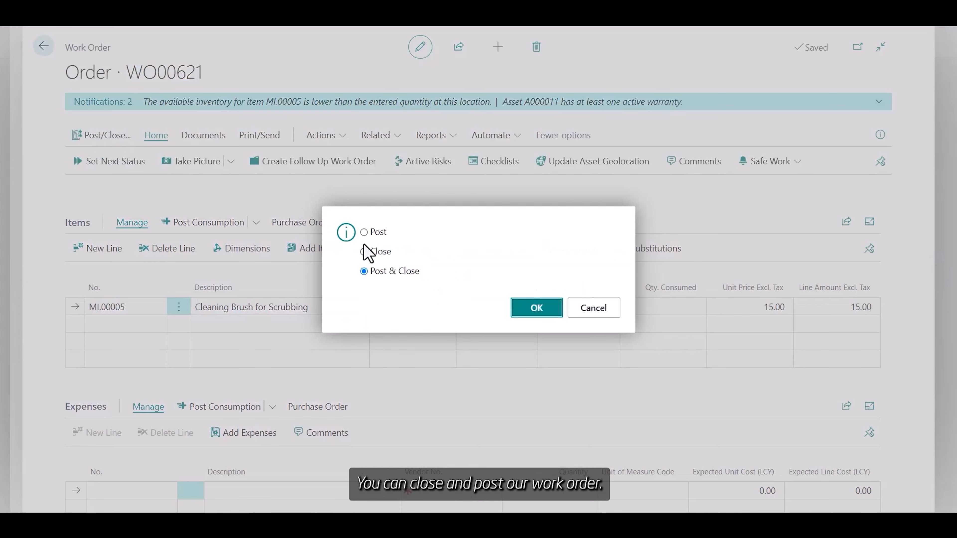
left_click(525, 314)
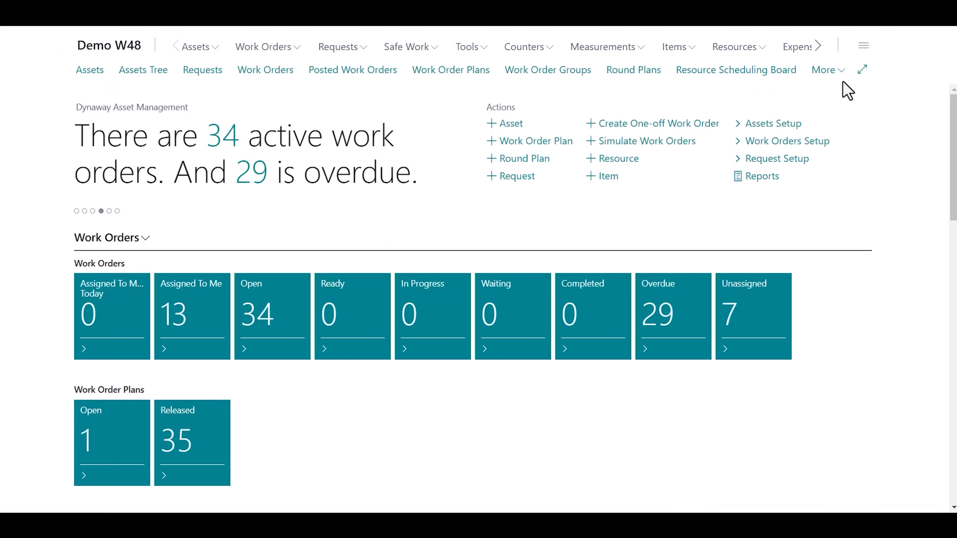
Step: Create a maintenance sales document for customer 30000 FixIT Corp., posting date 12/1/2024, document date 12/31/2024
left_click(839, 72)
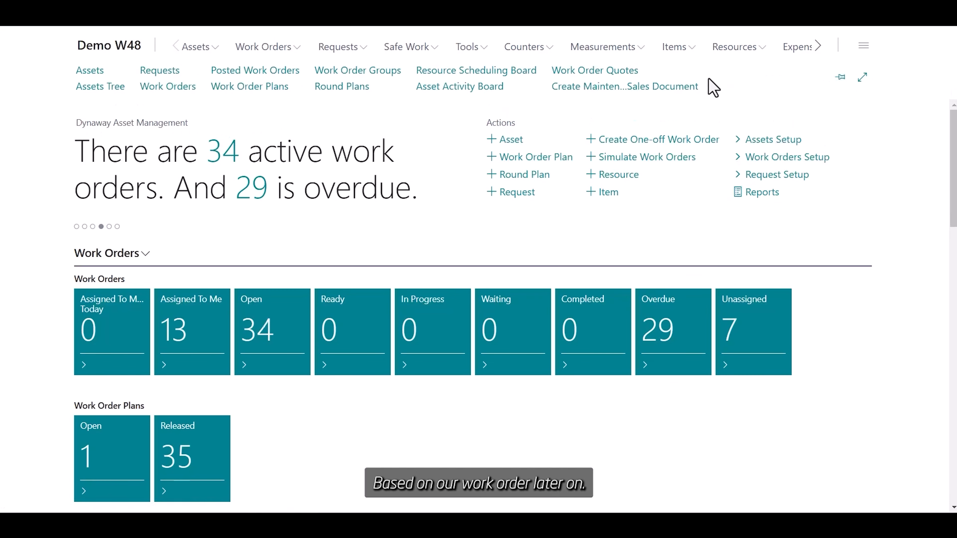
left_click(686, 89)
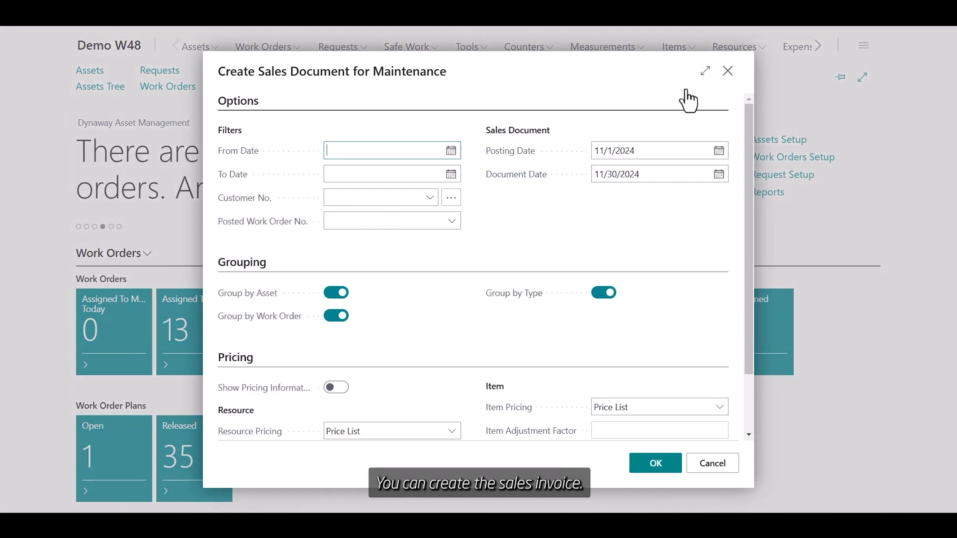
left_click(719, 151)
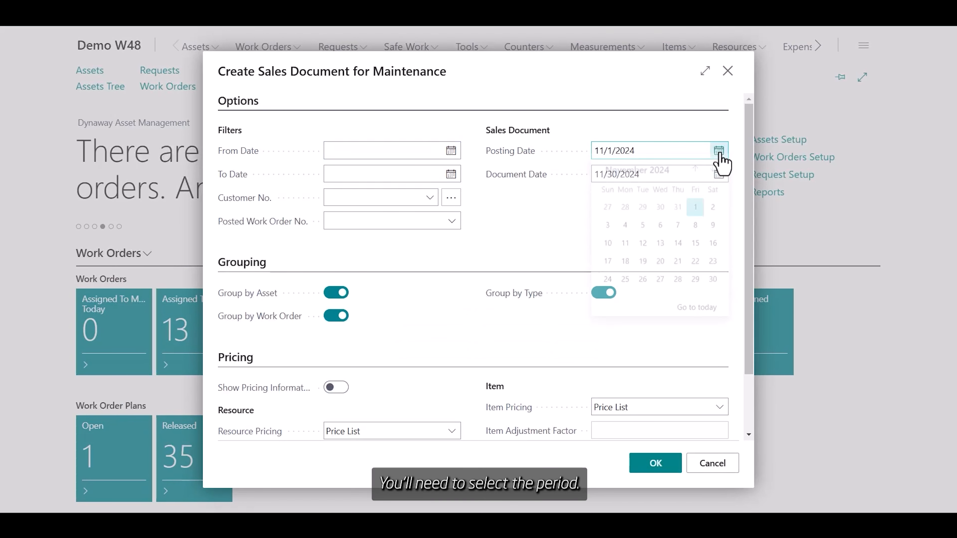
left_click(713, 175)
left_click(607, 214)
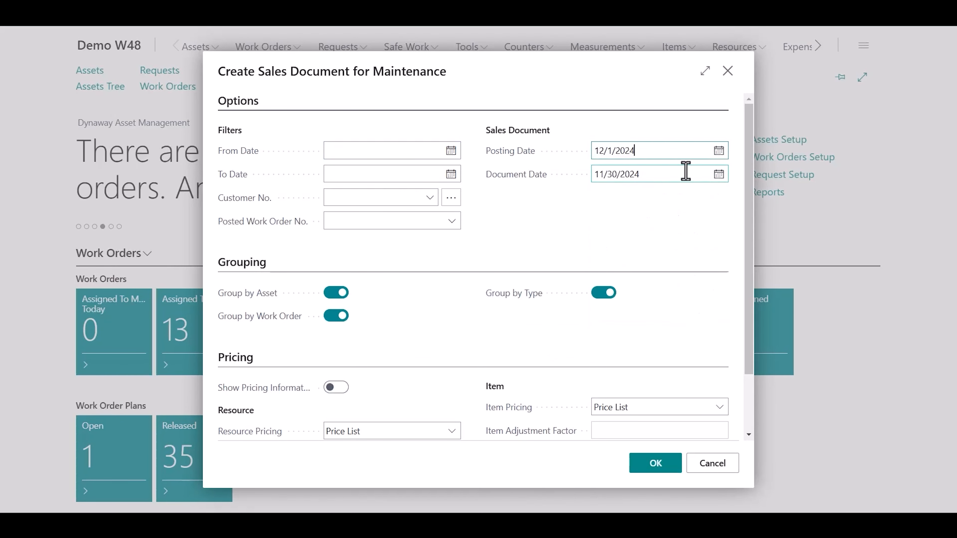
left_click(719, 177)
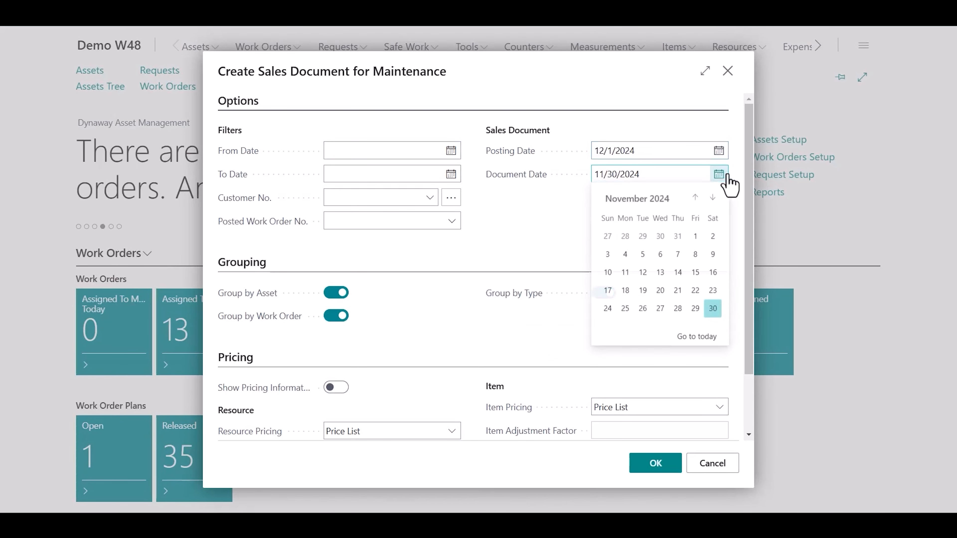
left_click(712, 199)
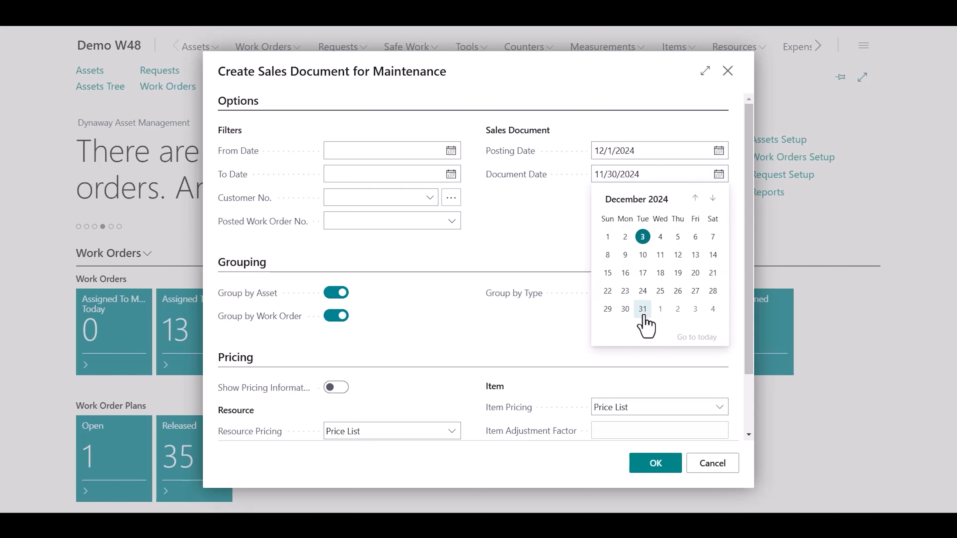
left_click(643, 308)
left_click(428, 200)
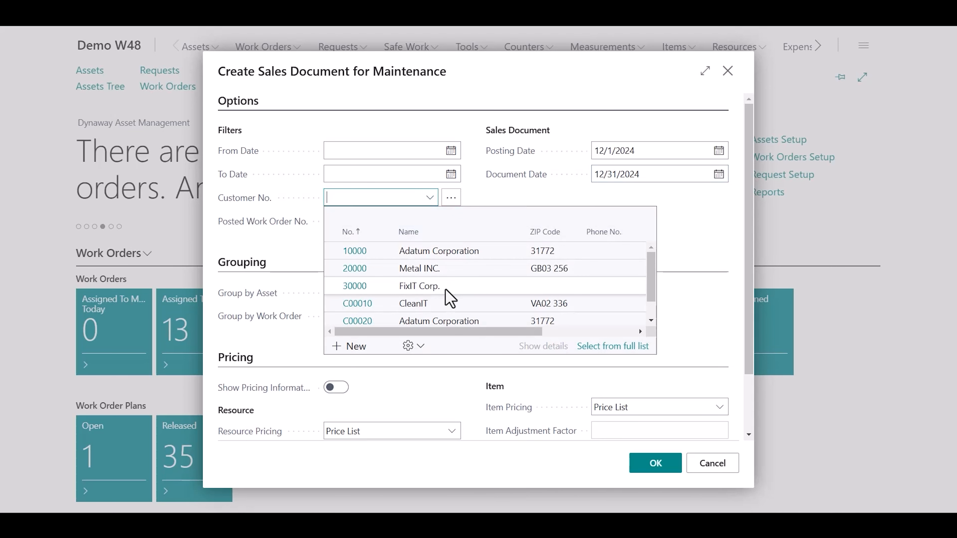
left_click(446, 289)
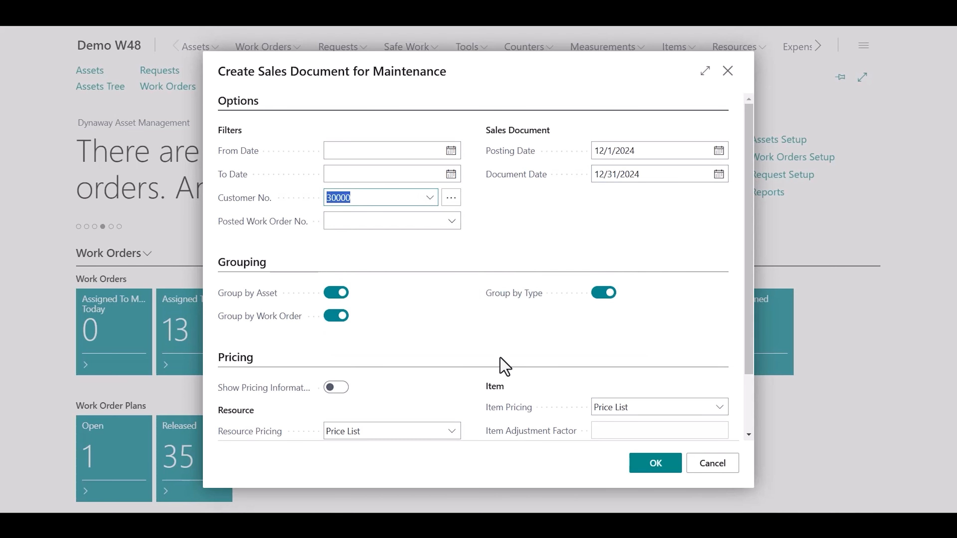
left_click(655, 470)
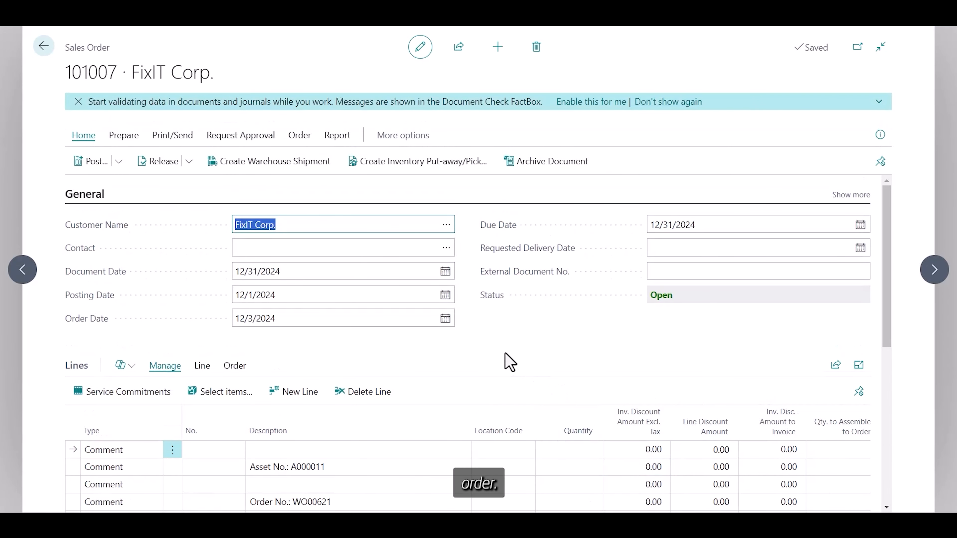
Step: Post sales order 101007 with Ship and Invoice, view posted invoice 103006, then return home
scroll(510, 363, "down", 5)
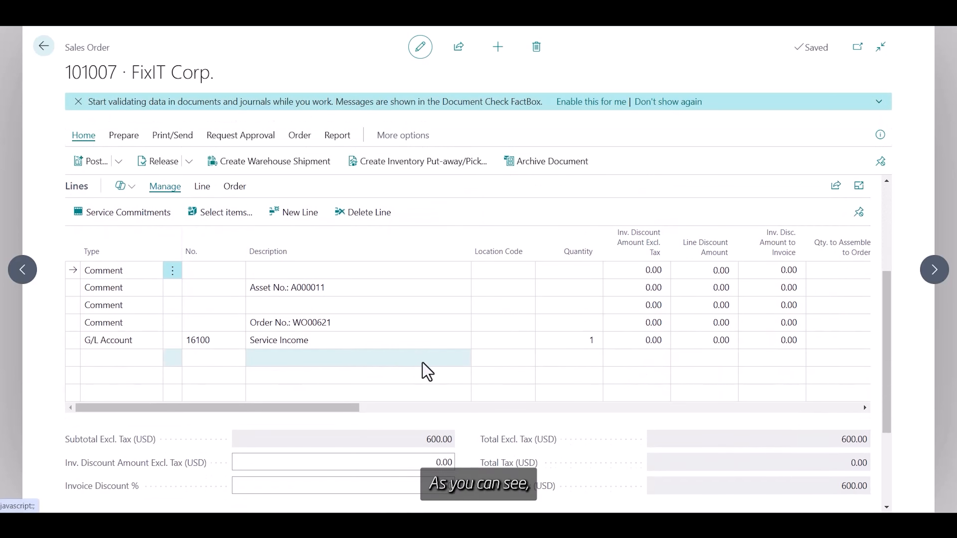
left_click_drag(327, 408, 434, 419)
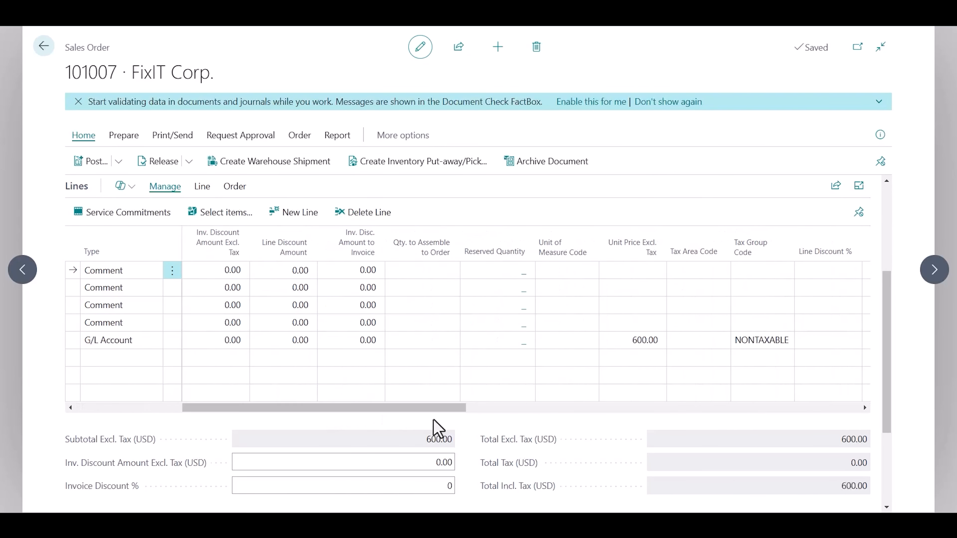
left_click_drag(424, 409, 252, 409)
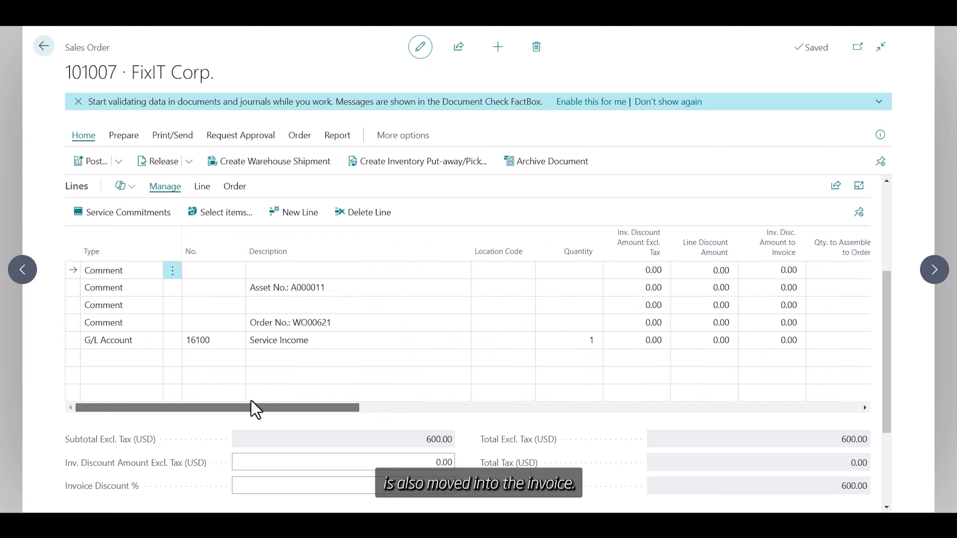
left_click(84, 160)
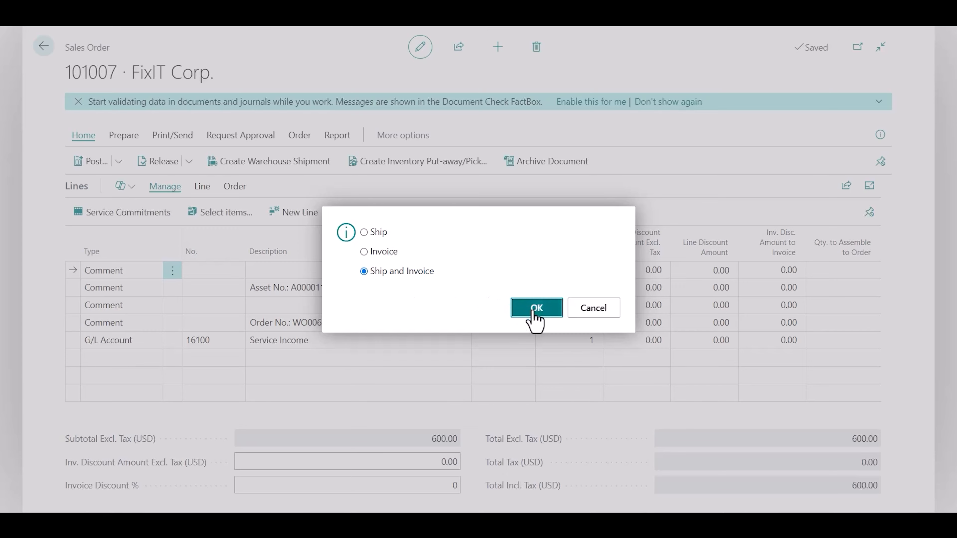
left_click(533, 311)
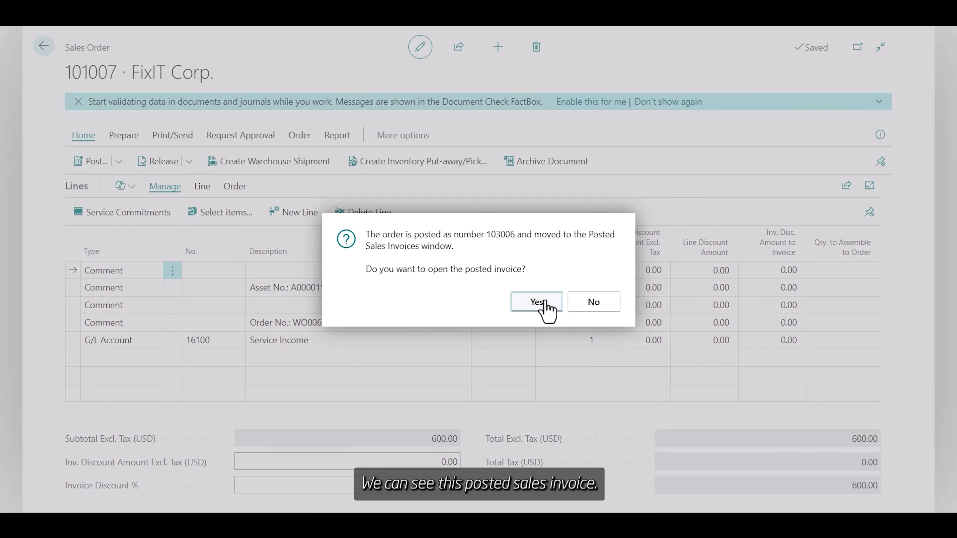
left_click(537, 302)
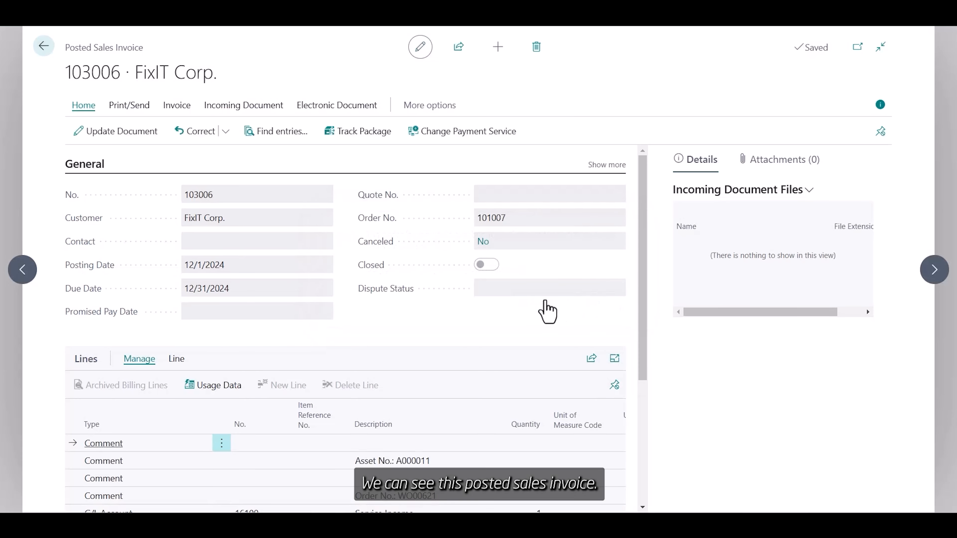
left_click(43, 47)
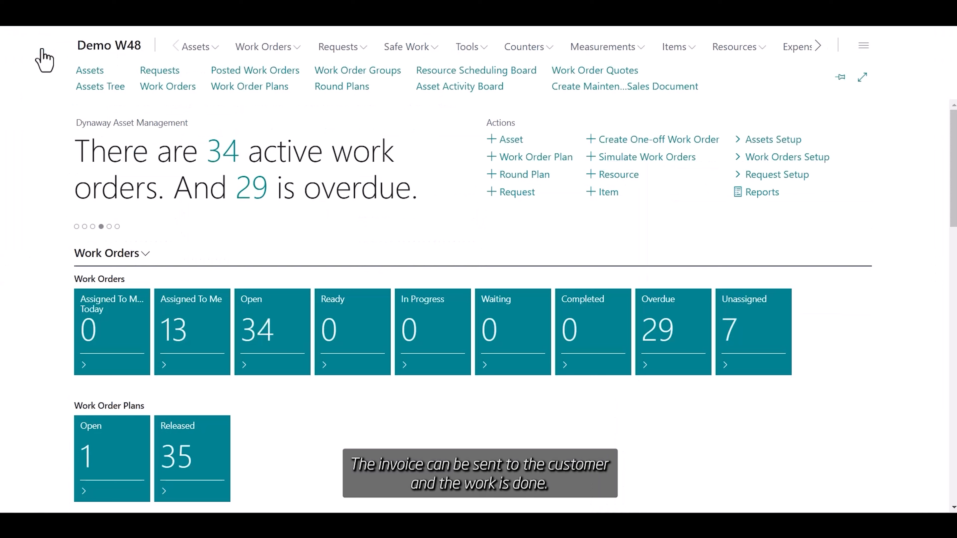